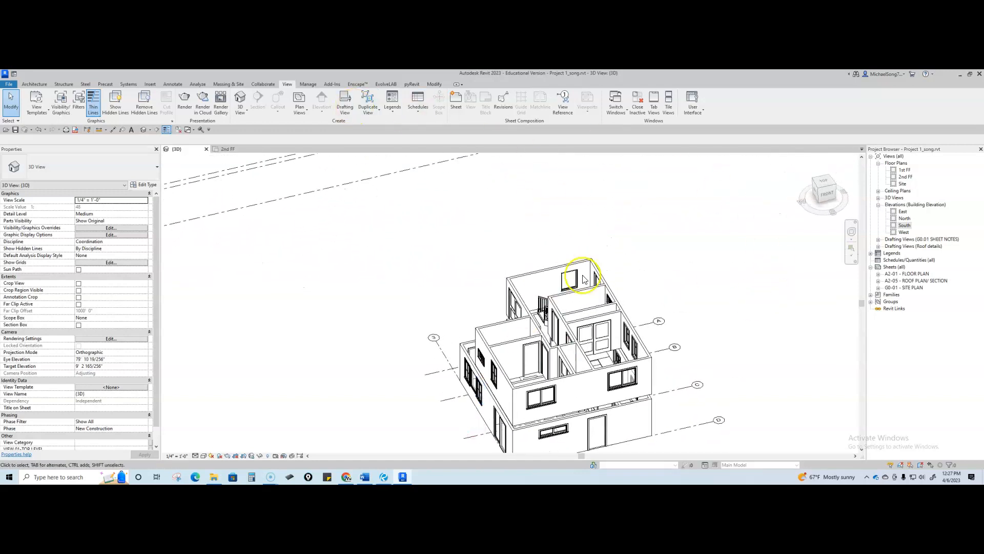
- Open the 1st FF floor plan
middle_click_drag(479, 307, 492, 340, "shift")
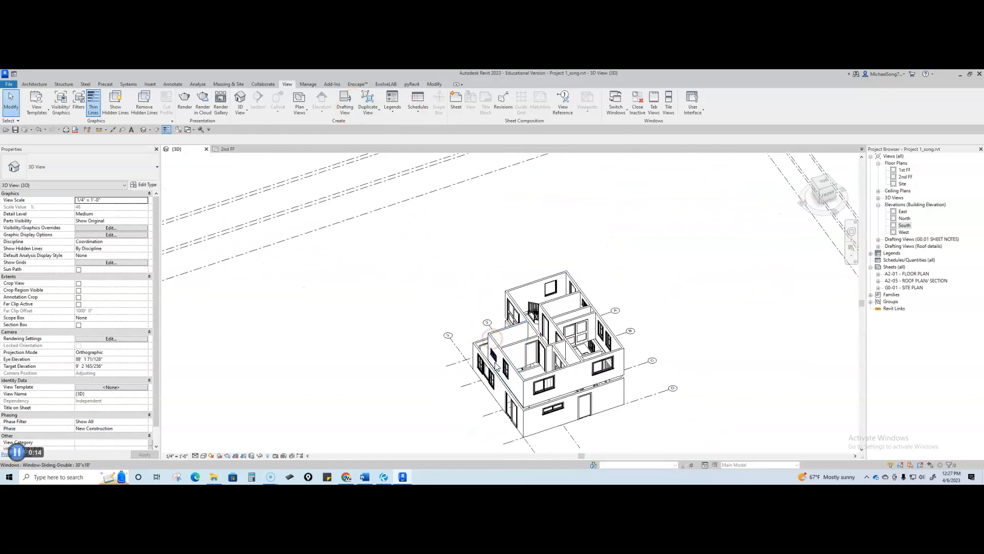
middle_click_drag(558, 366, 594, 300, "shift")
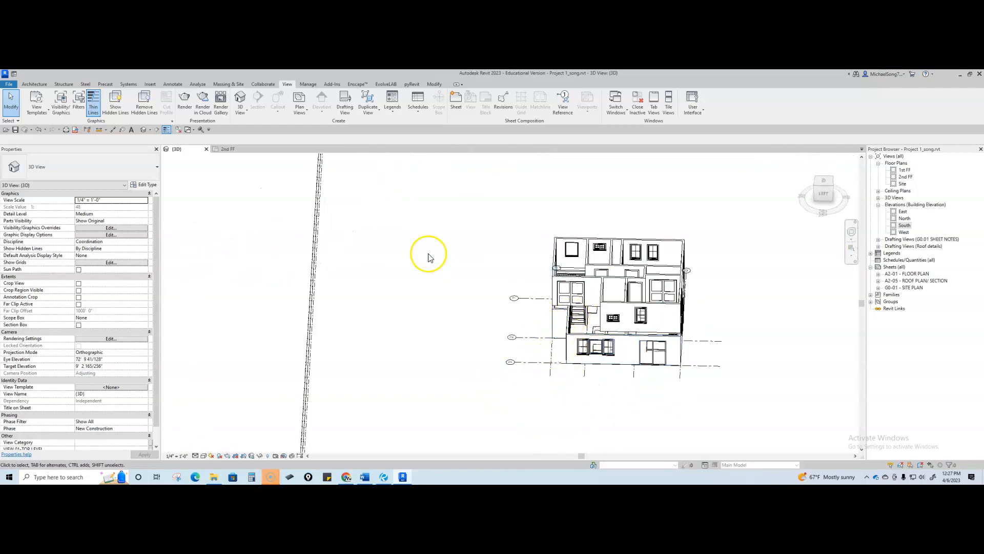
double_click(904, 169)
scroll(489, 269, "up", 5)
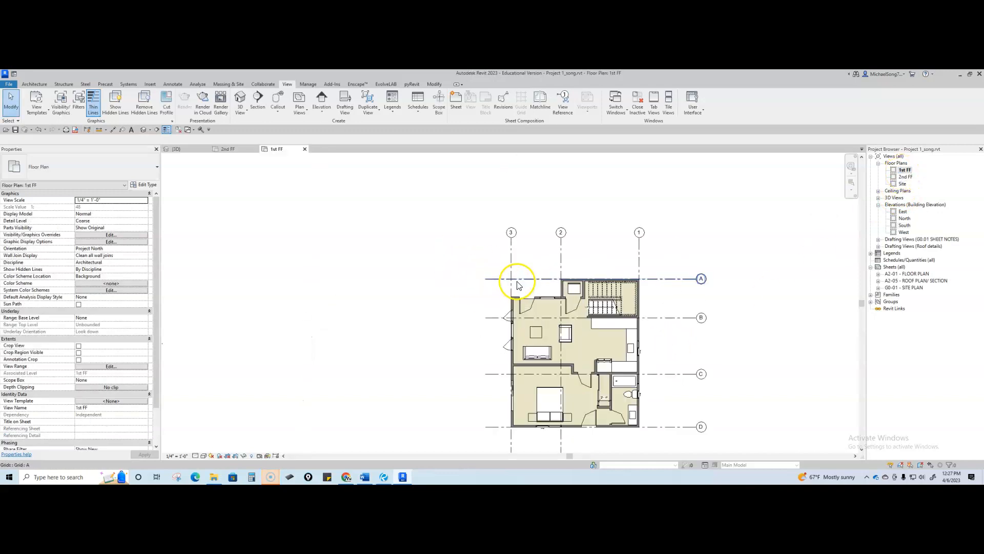
middle_click_drag(533, 299, 535, 278)
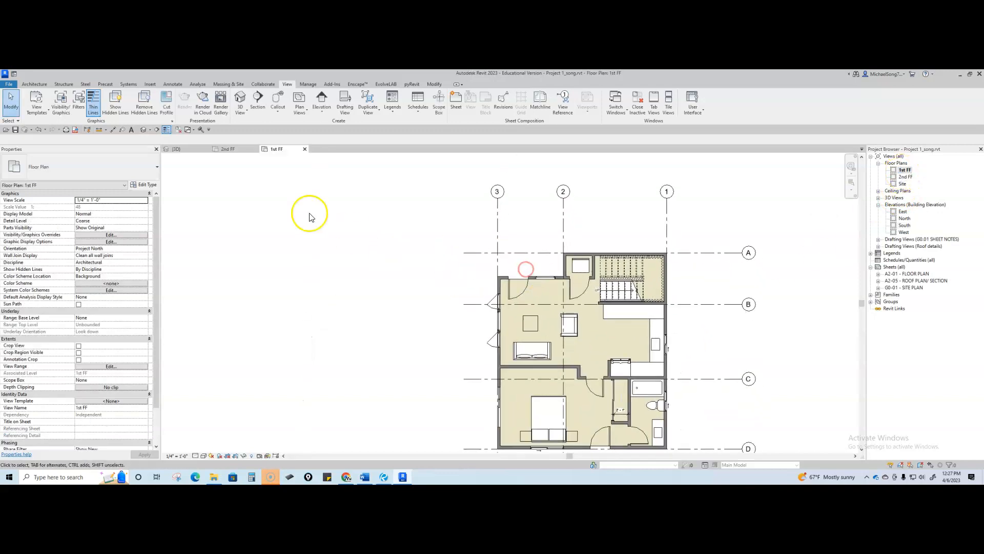
- Start a new floor on 1st FF and duplicate the Generic - 4" floor type as Conc - 4"
left_click(34, 84)
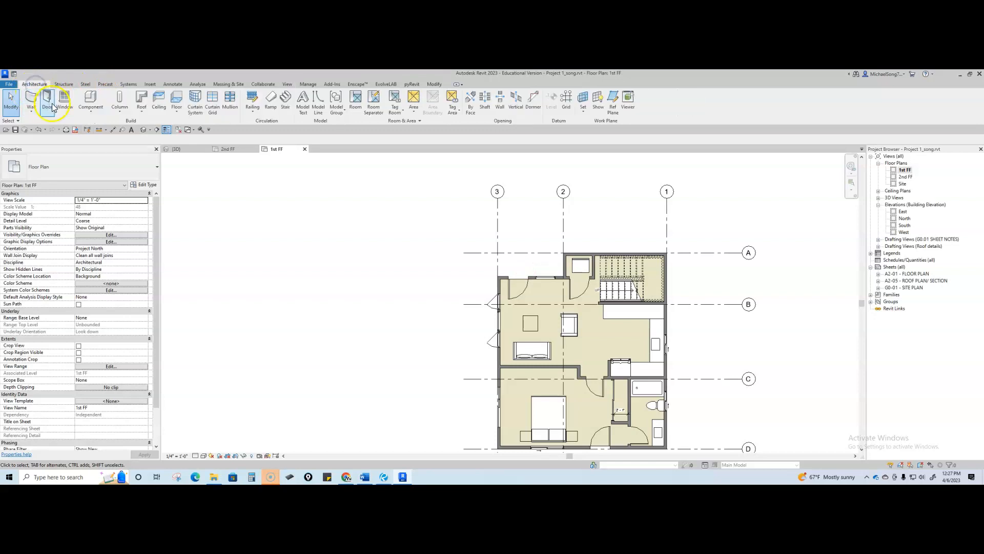
left_click(176, 98)
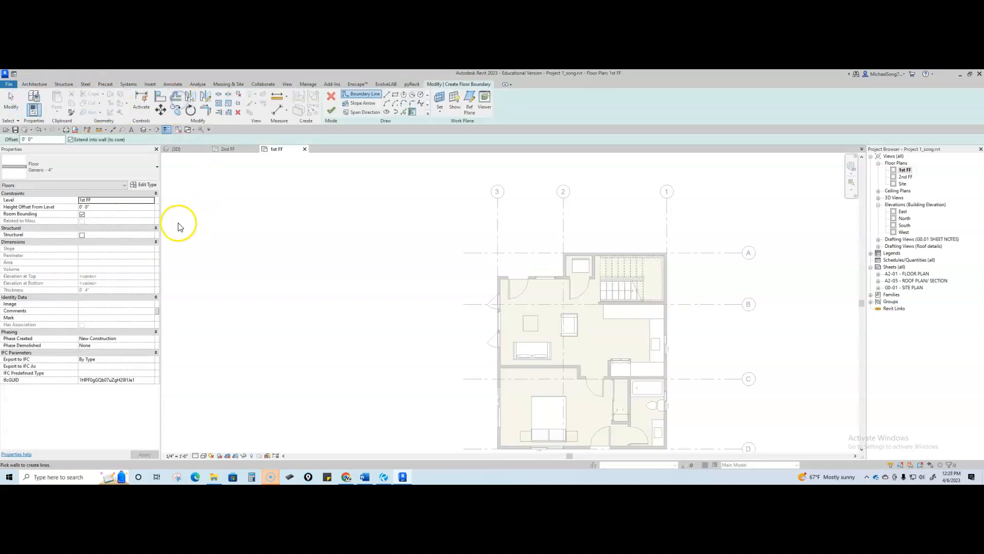
left_click(100, 167)
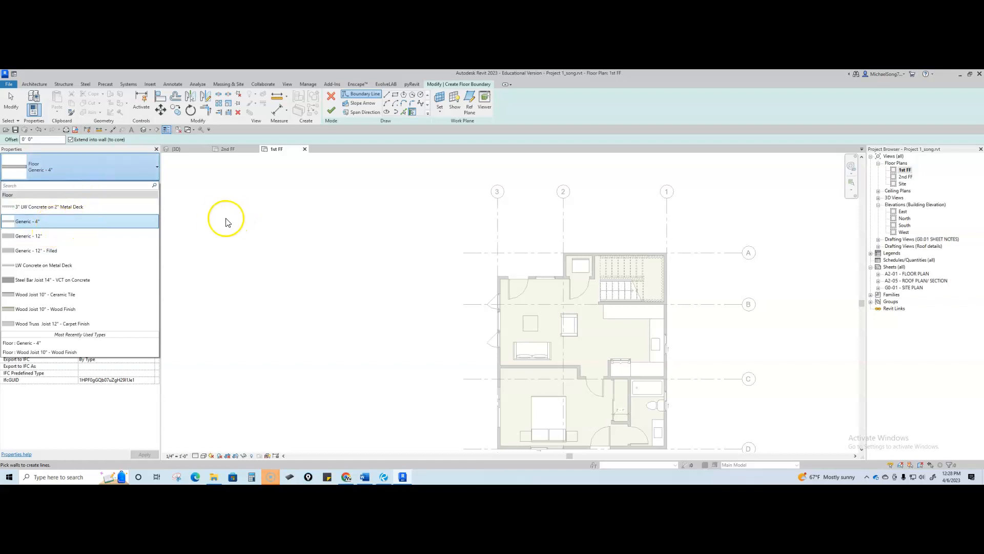
left_click(60, 221)
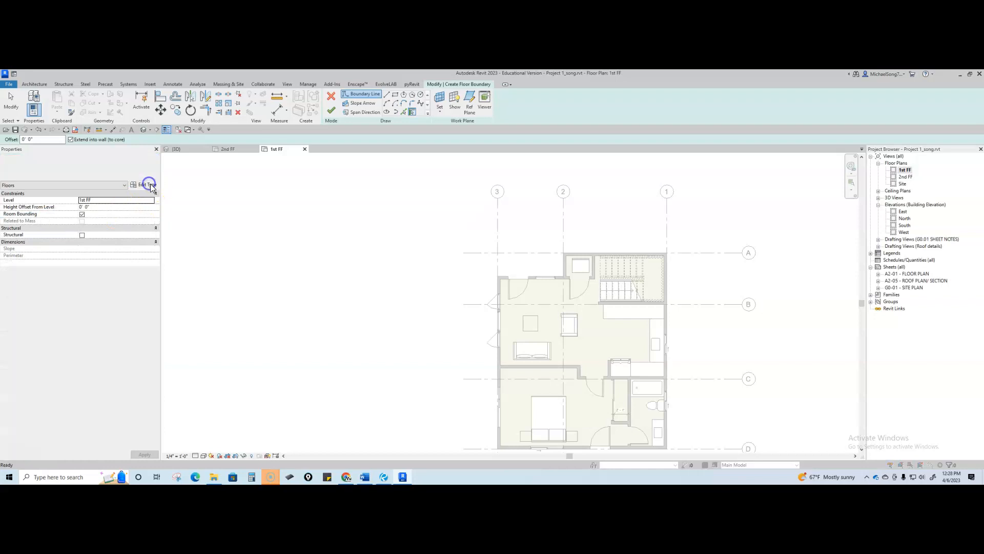
left_click(145, 184)
left_click(773, 170)
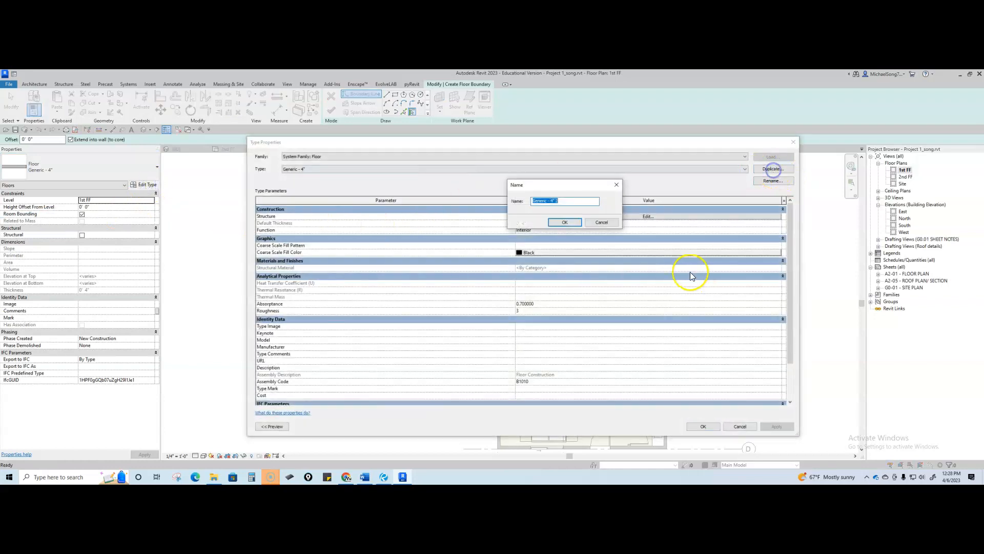
type("Co")
left_click(569, 222)
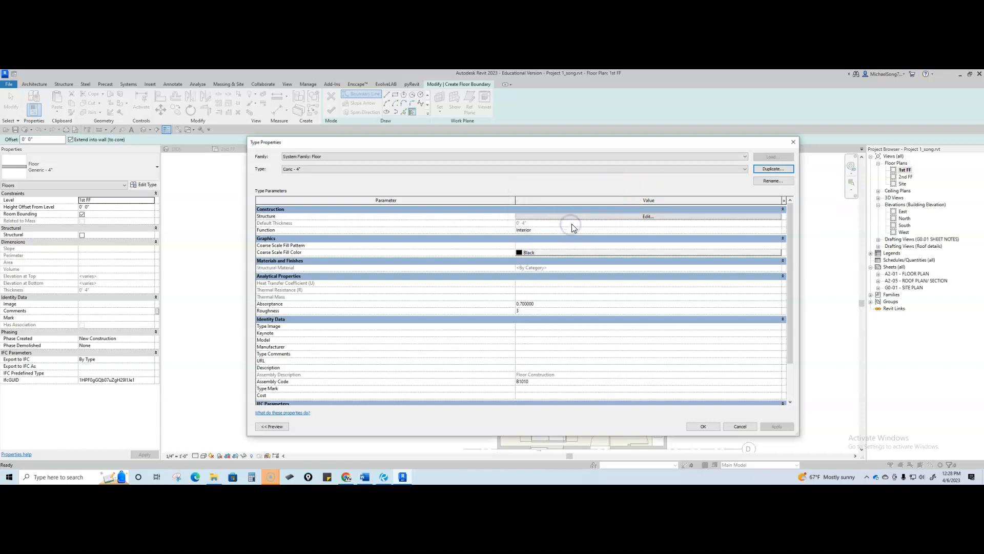
left_click(700, 427)
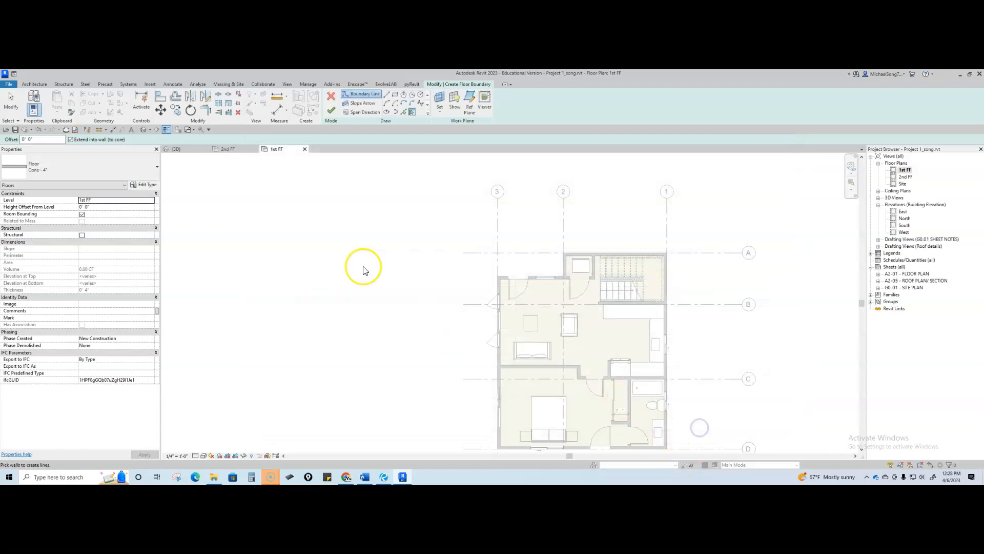
- Sketch a rectangular floor boundary in the entry recess between grids 3 and 2, up to grid A, and finish the floor
left_click(395, 94)
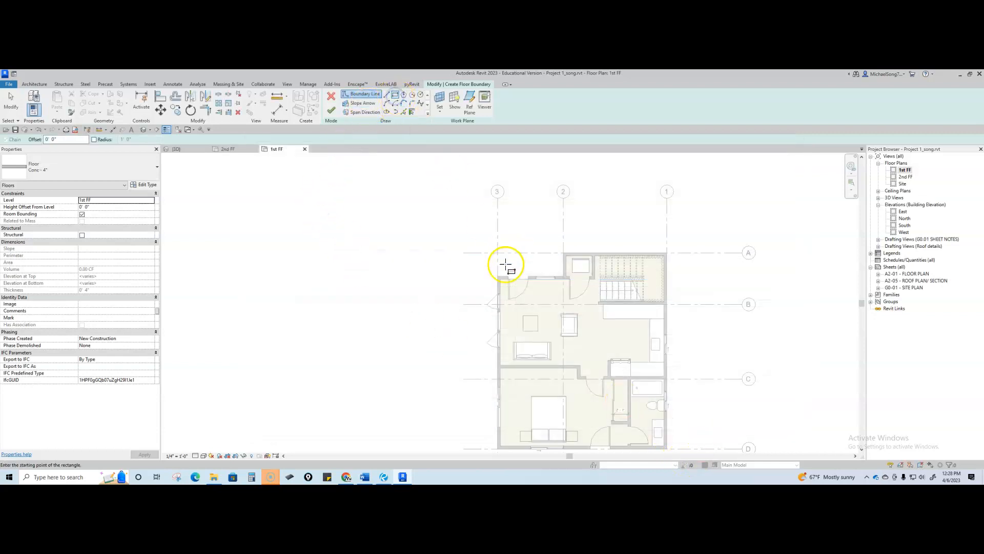
scroll(504, 266, "up", 2)
left_click(494, 281)
left_click(594, 245)
left_click(331, 110)
left_click(378, 254)
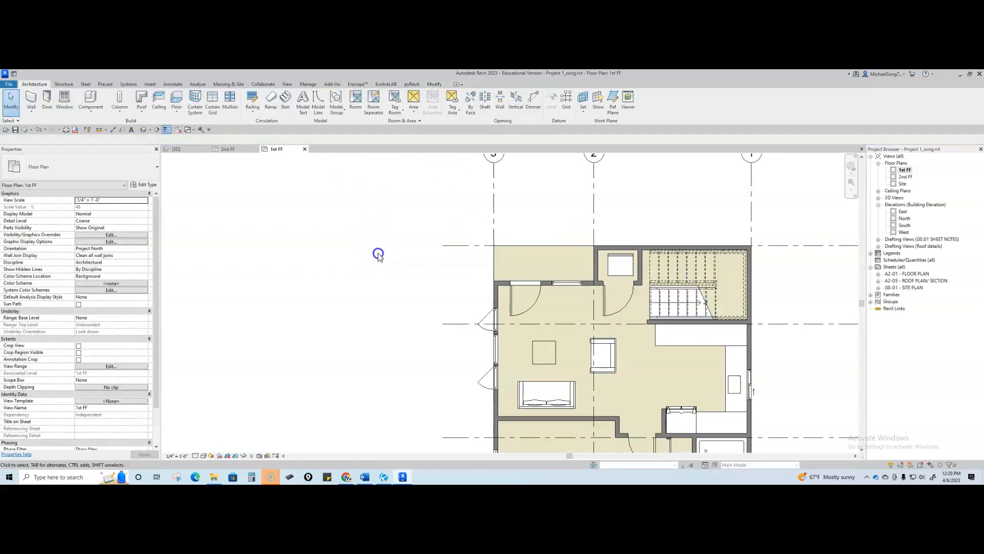
- Examine the new Conc - 4" entry floor in plan and compare its fill with the adjoining interior floor
scroll(572, 251, "up", 1)
left_click(570, 248)
middle_click_drag(576, 313, 503, 300)
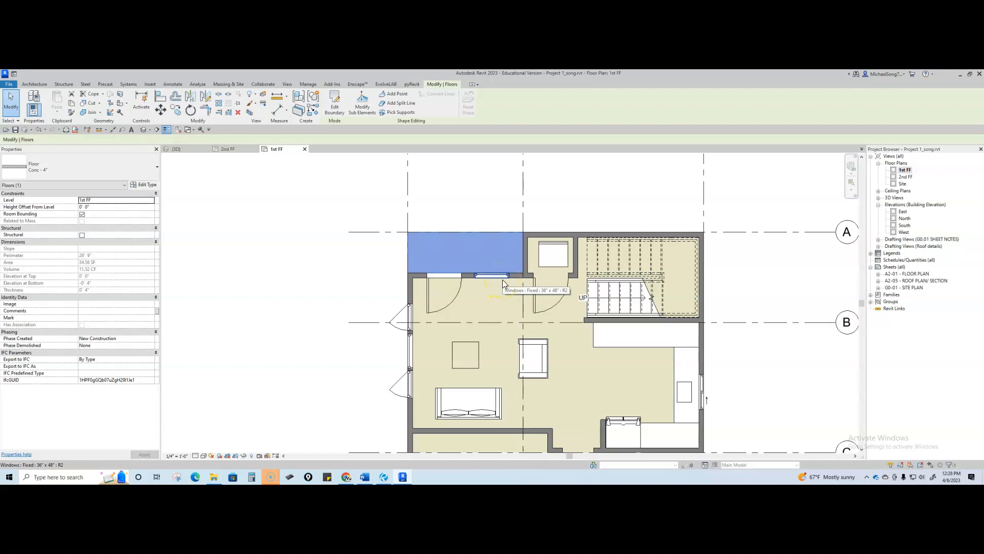
left_click(370, 279)
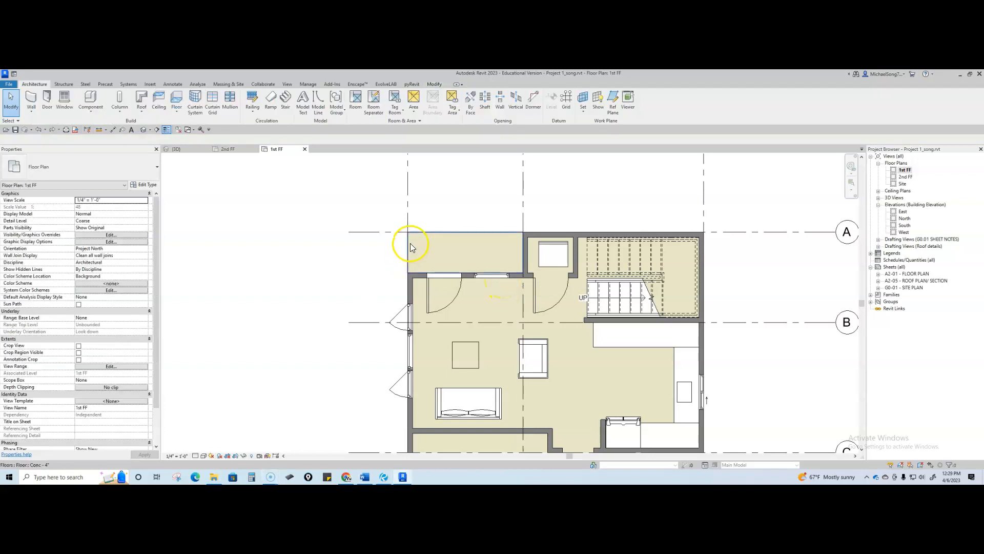
left_click(410, 245)
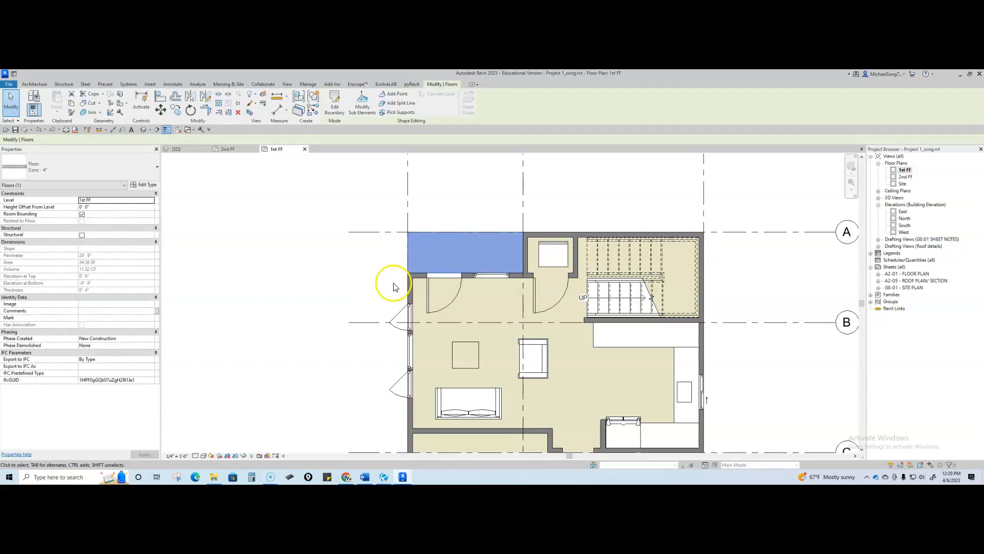
middle_click_drag(607, 345, 617, 338)
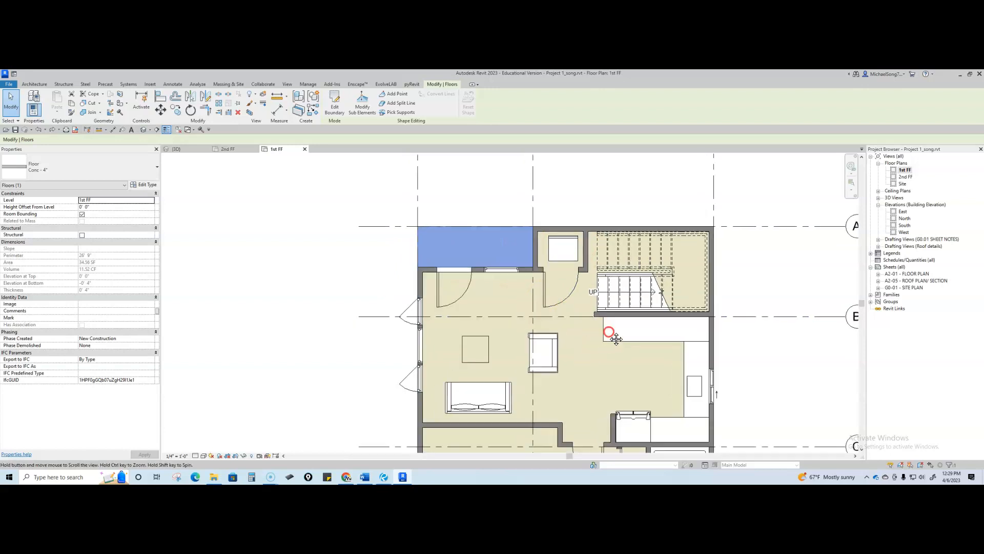
scroll(595, 324, "down", 1)
scroll(605, 339, "down", 2)
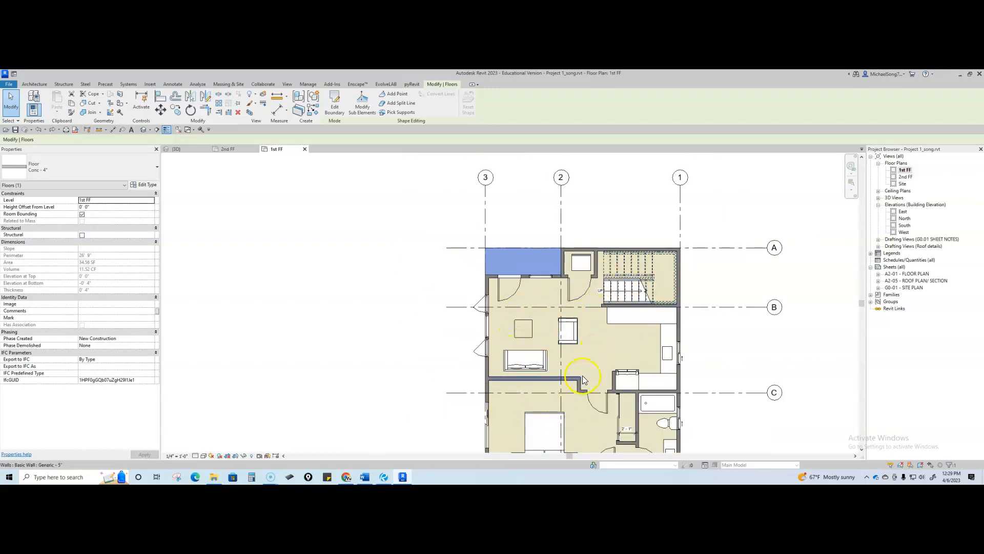
scroll(533, 263, "up", 2)
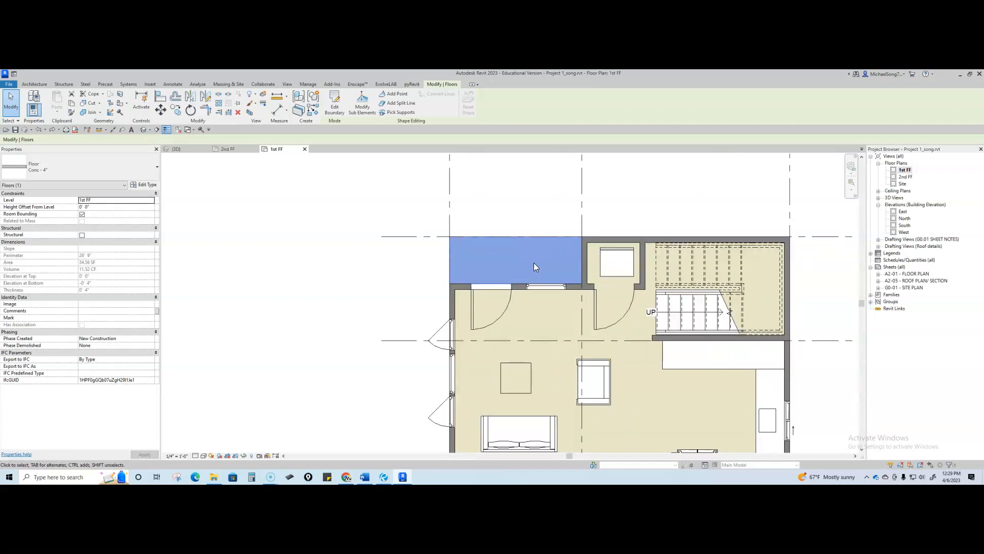
scroll(534, 262, "up", 1)
middle_click_drag(534, 262, 465, 229)
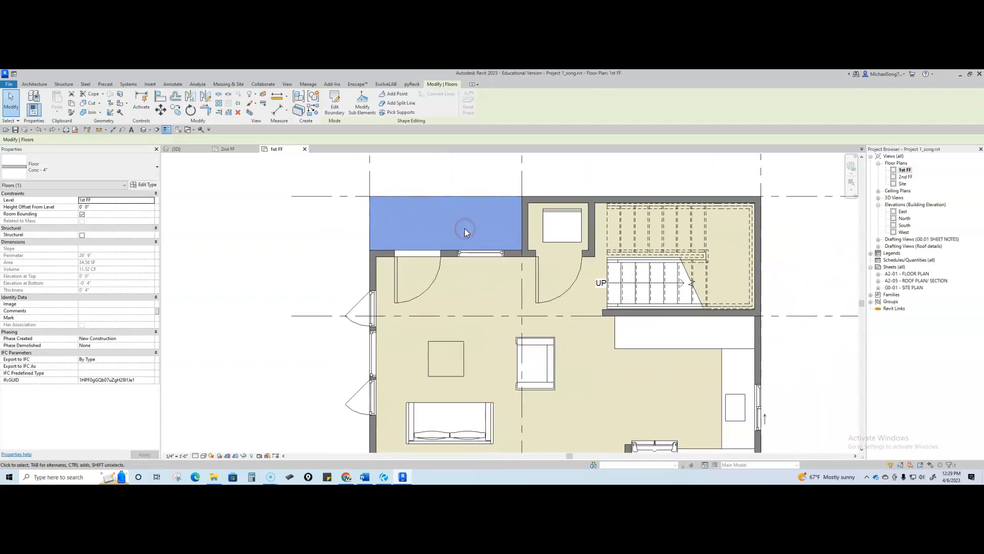
left_click(315, 222)
scroll(314, 226, "down", 1)
middle_click_drag(314, 226, 384, 277)
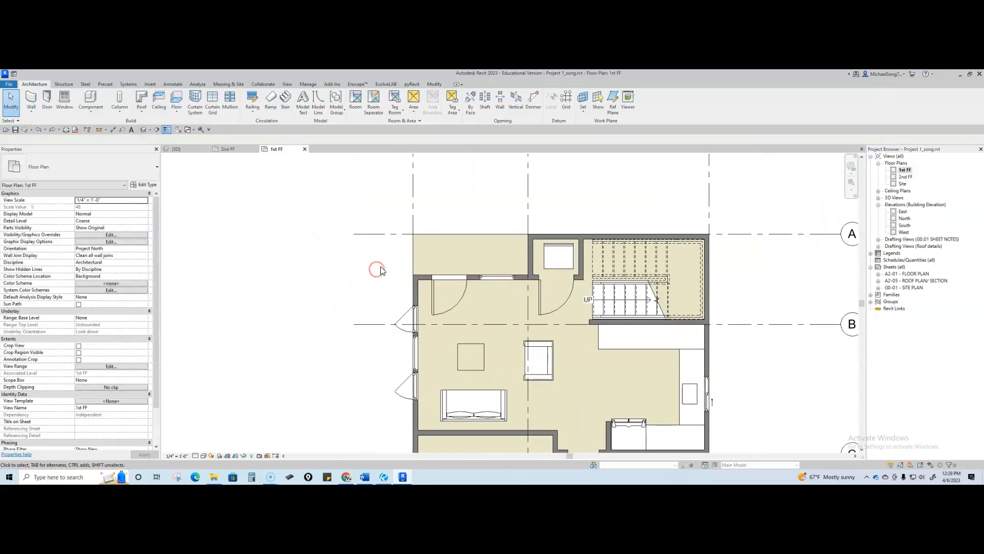
- Override the entry floor's graphics by element in this view, setting the surface background pattern to solid fill in RGB 192-192-192
left_click(454, 239)
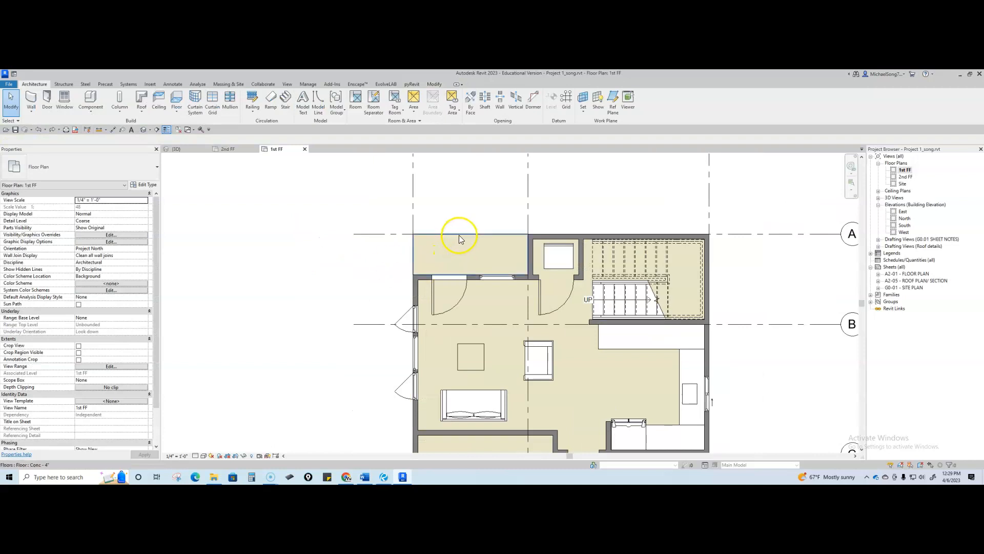
right_click(464, 245)
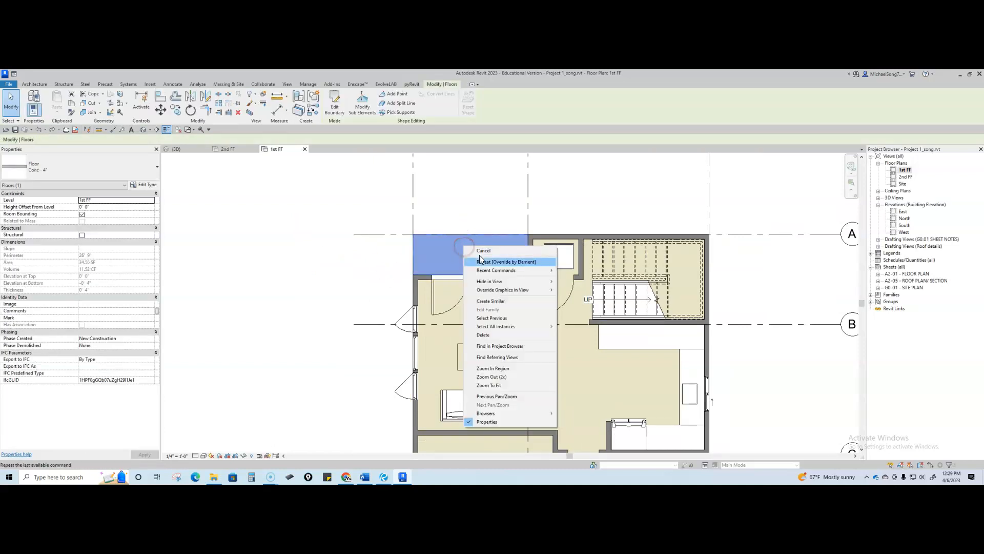
mouse_move(505, 290)
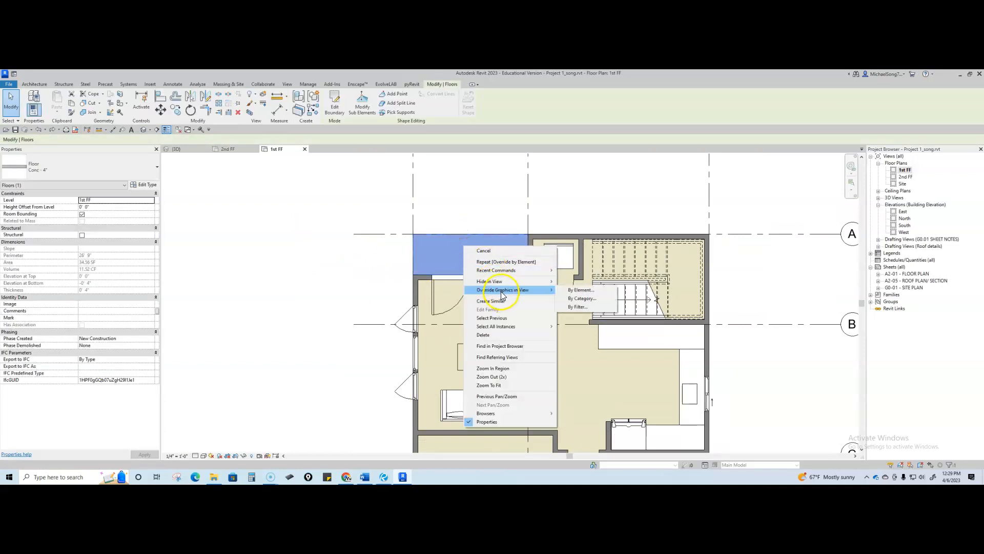
left_click(593, 292)
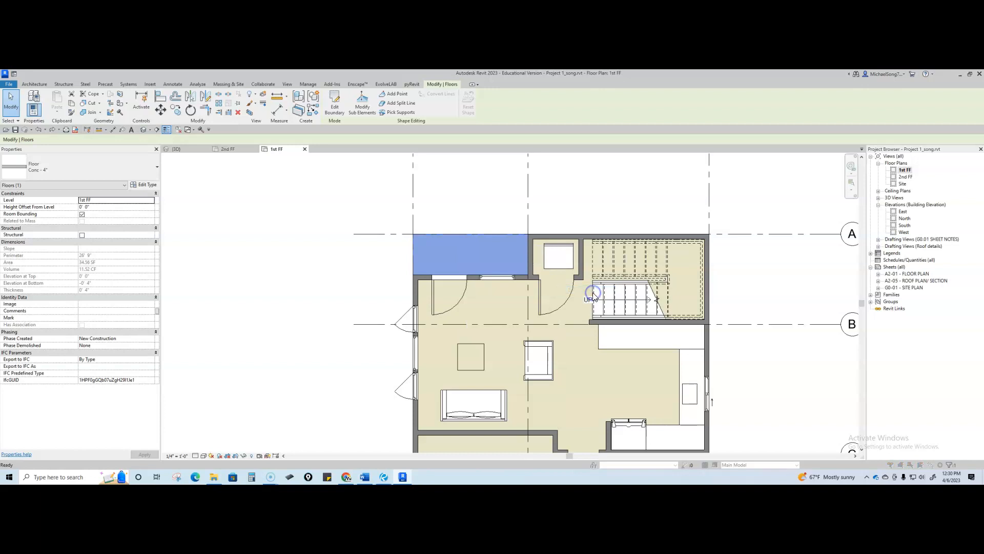
left_click(587, 284)
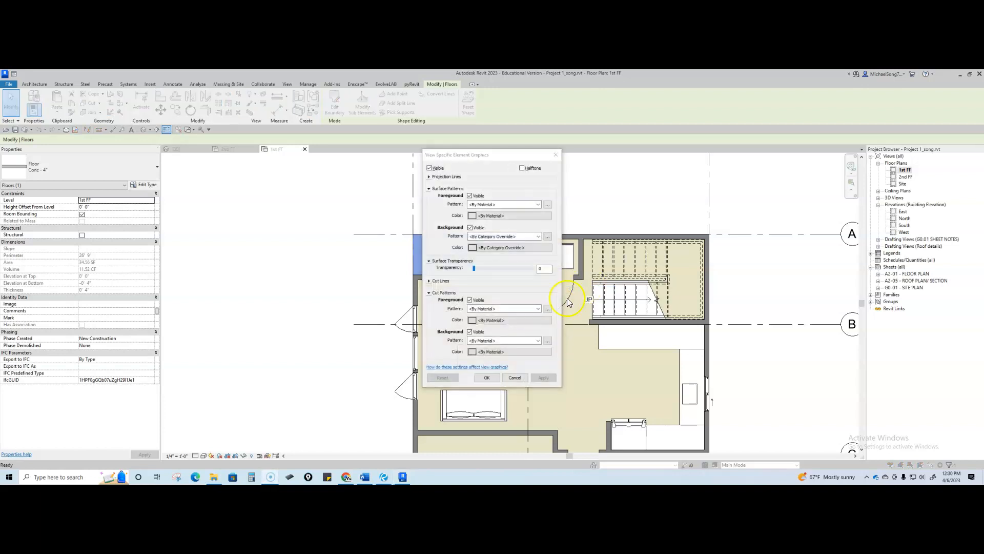
left_click_drag(502, 150, 695, 159)
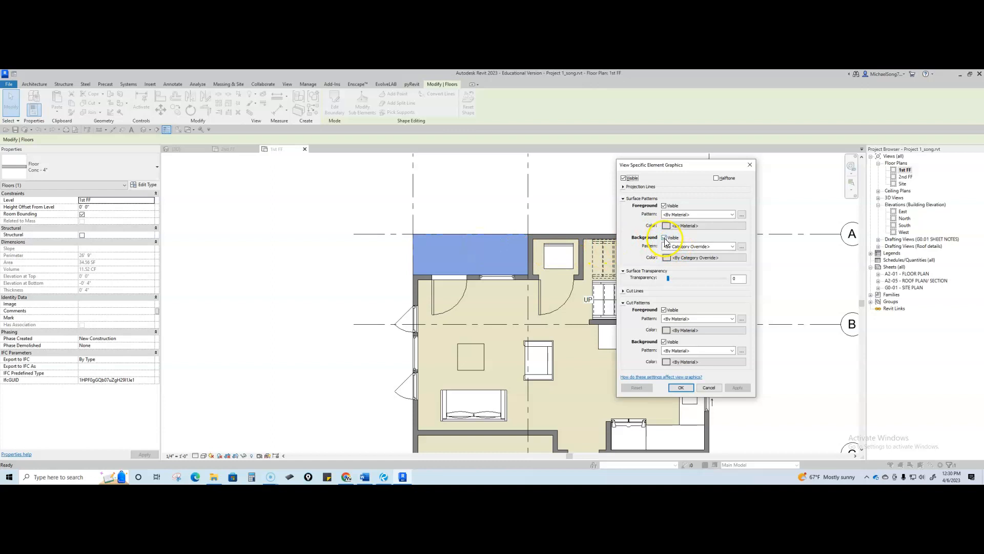
left_click(701, 247)
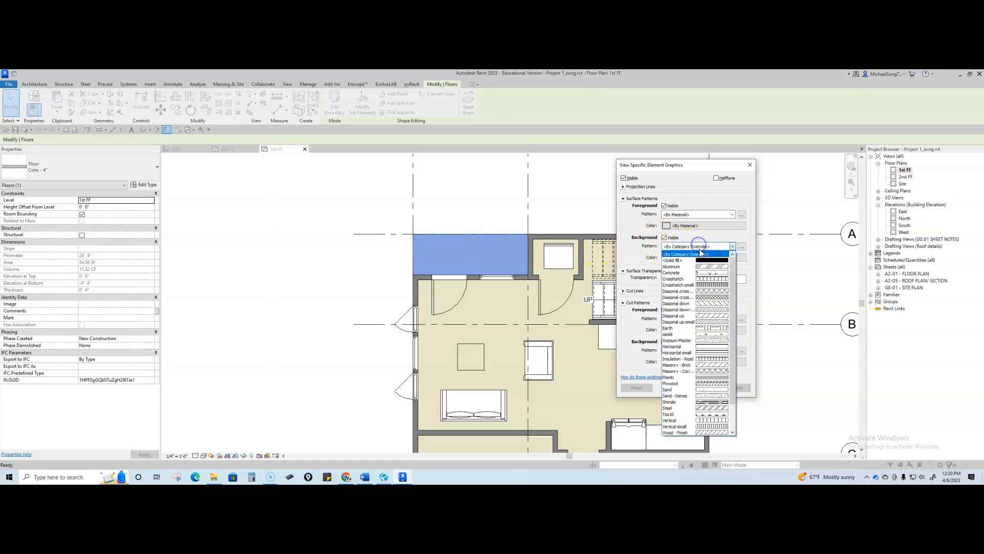
left_click(702, 260)
left_click(701, 258)
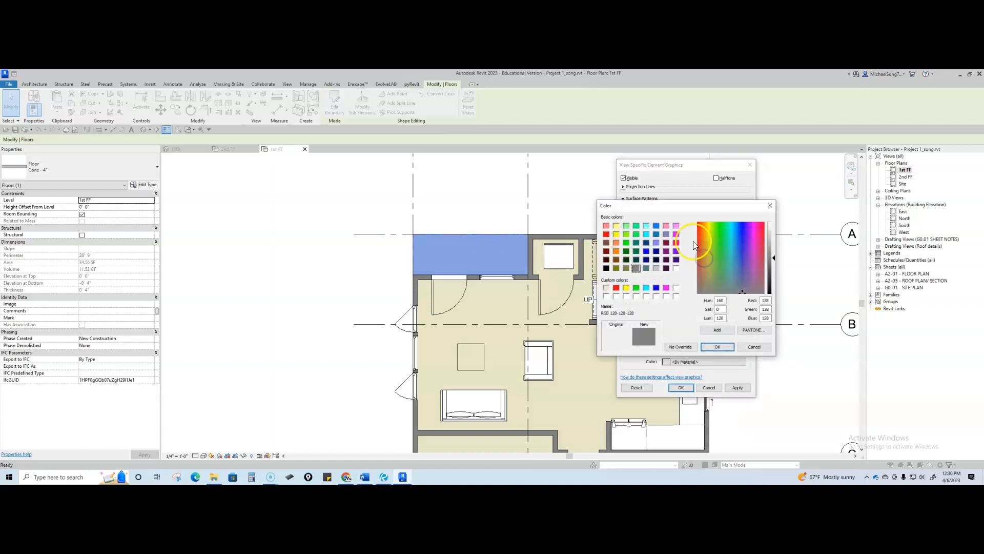
left_click(676, 268)
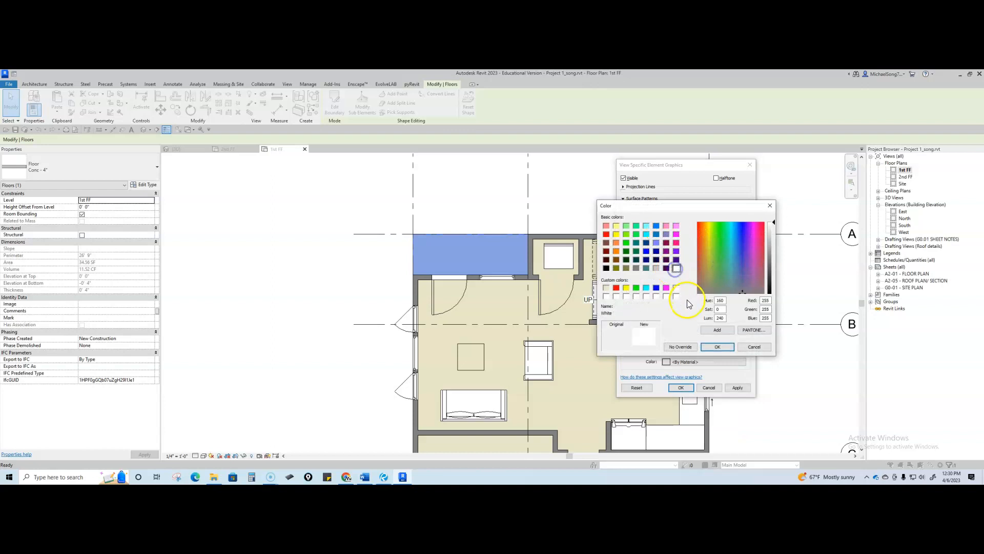
left_click(657, 269)
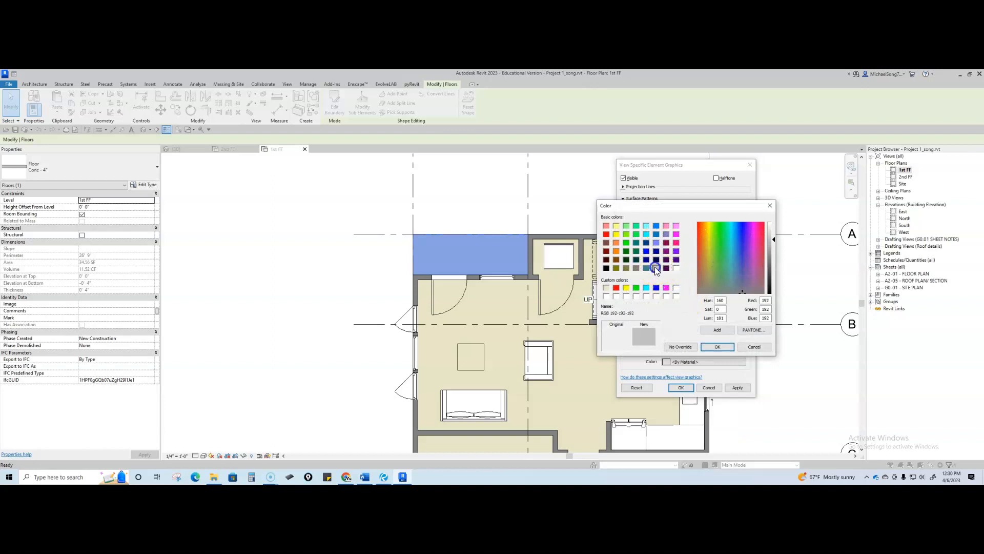
left_click(717, 347)
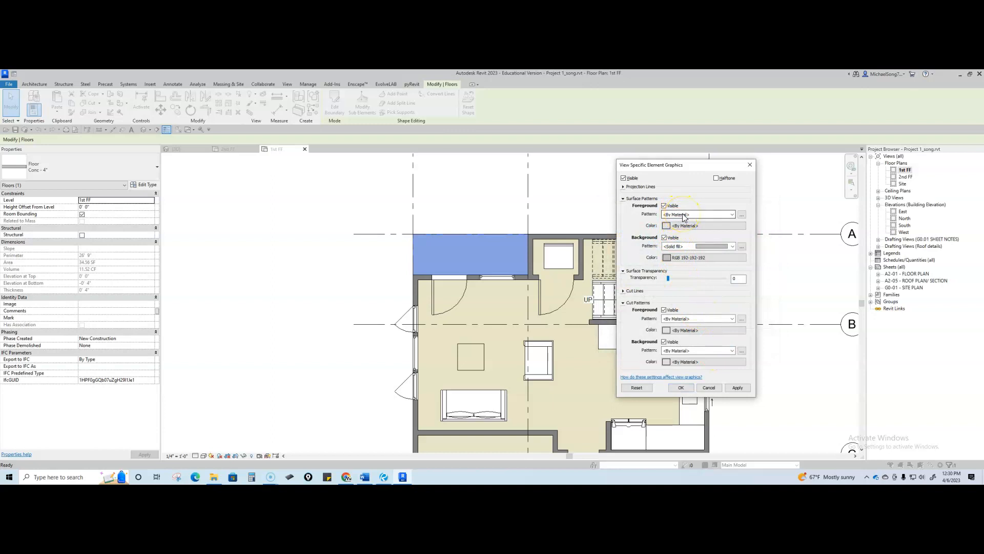
- Set the entry floor's surface foreground pattern to Sand in Black and apply the element graphic override
left_click(715, 216)
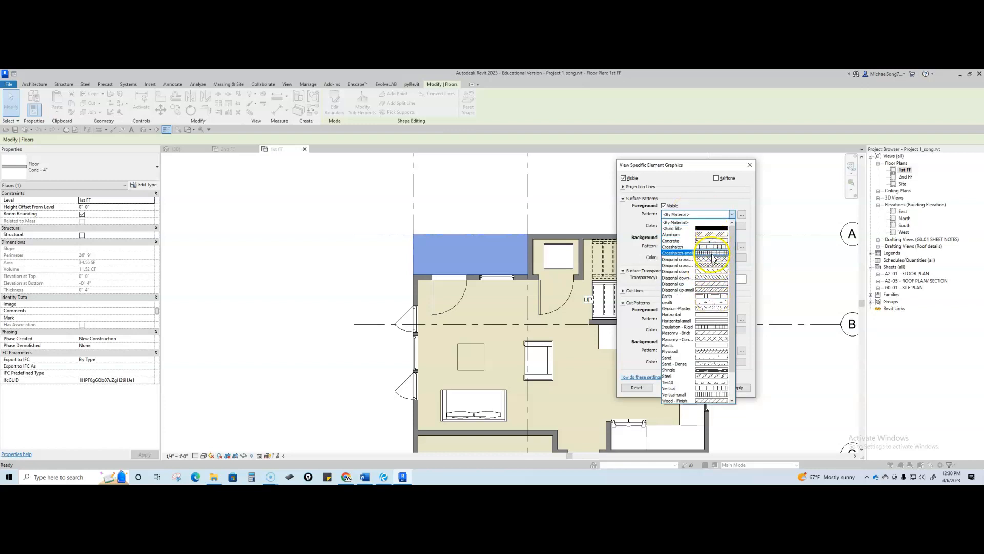
left_click(709, 359)
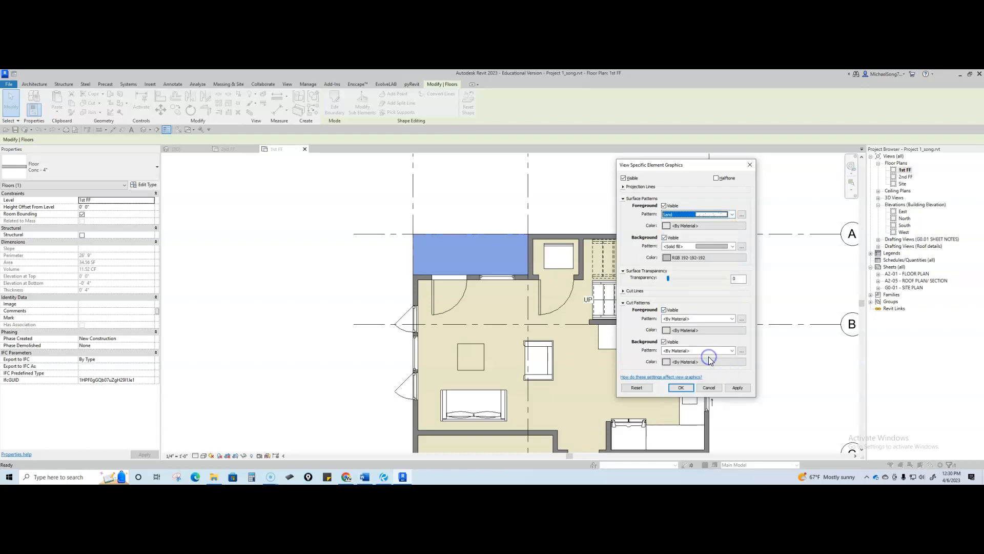
left_click(695, 226)
left_click(607, 268)
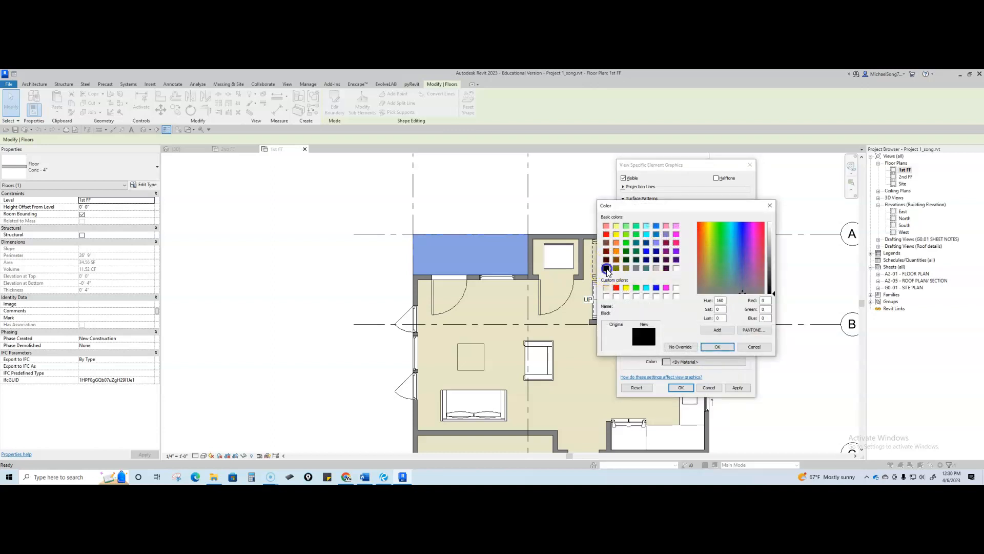
left_click(717, 347)
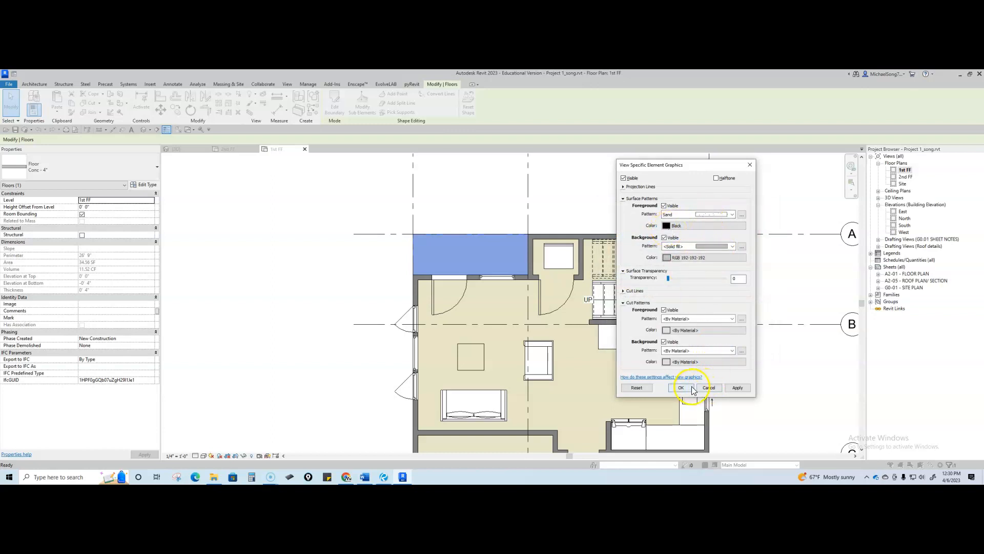
left_click(688, 388)
left_click(344, 262)
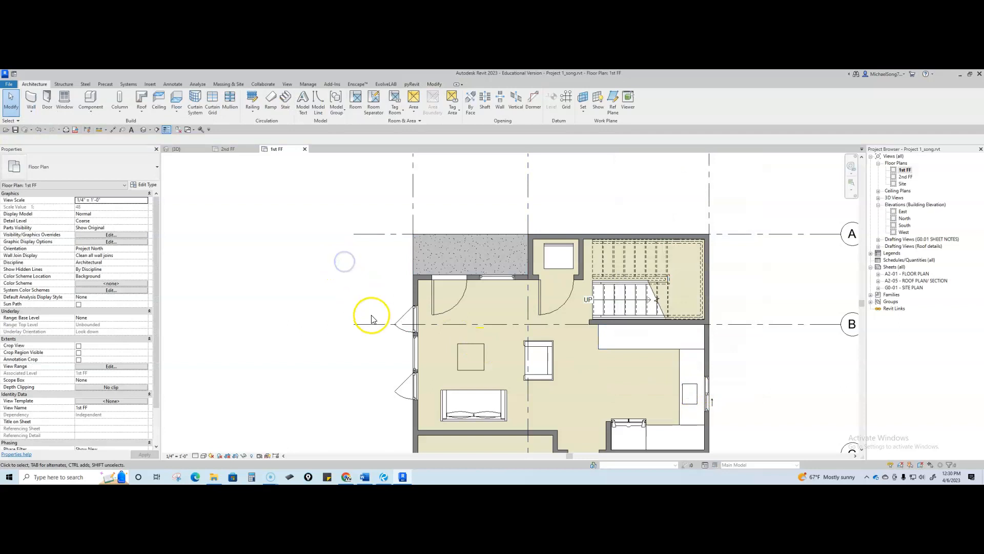
- Lower the Conc - 4" entry floor with a negative height offset from 1st FF and check it at the entrance in 3D
scroll(374, 323, "down", 1)
scroll(334, 301, "down", 2)
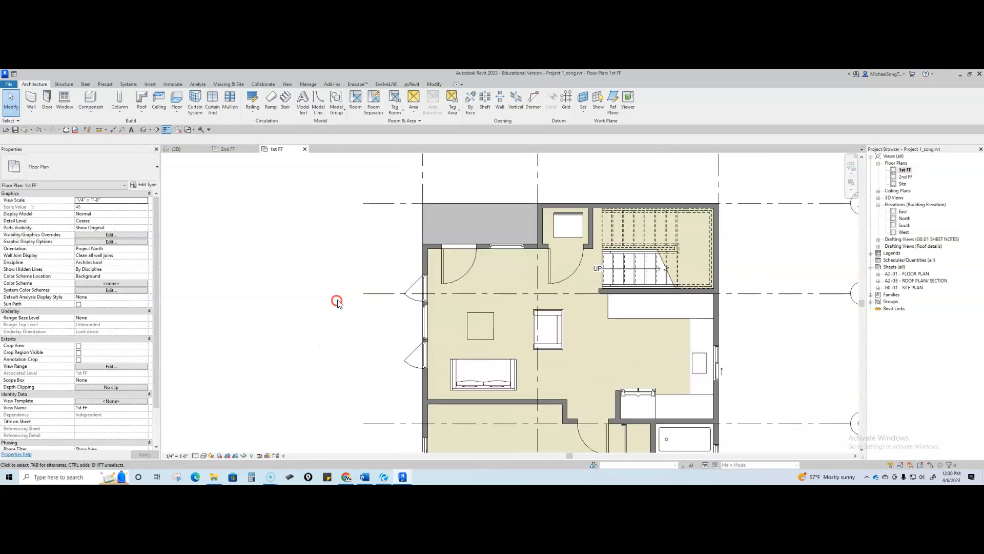
middle_click_drag(343, 351, 363, 314)
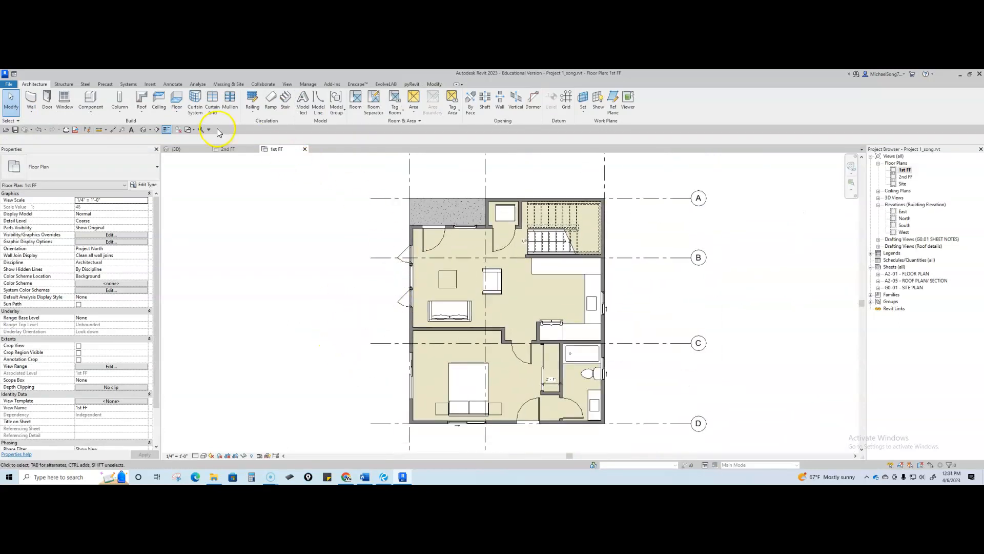
left_click(201, 151)
middle_click_drag(567, 246, 644, 246, "shift")
scroll(590, 336, "up", 6)
left_click(619, 336)
middle_click_drag(657, 292, 671, 339, "shift")
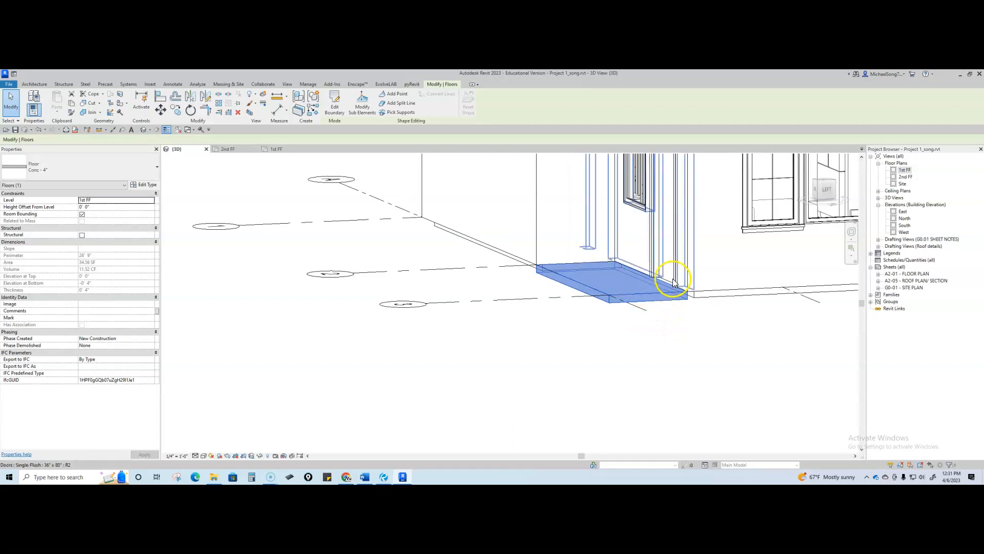
left_click(110, 207)
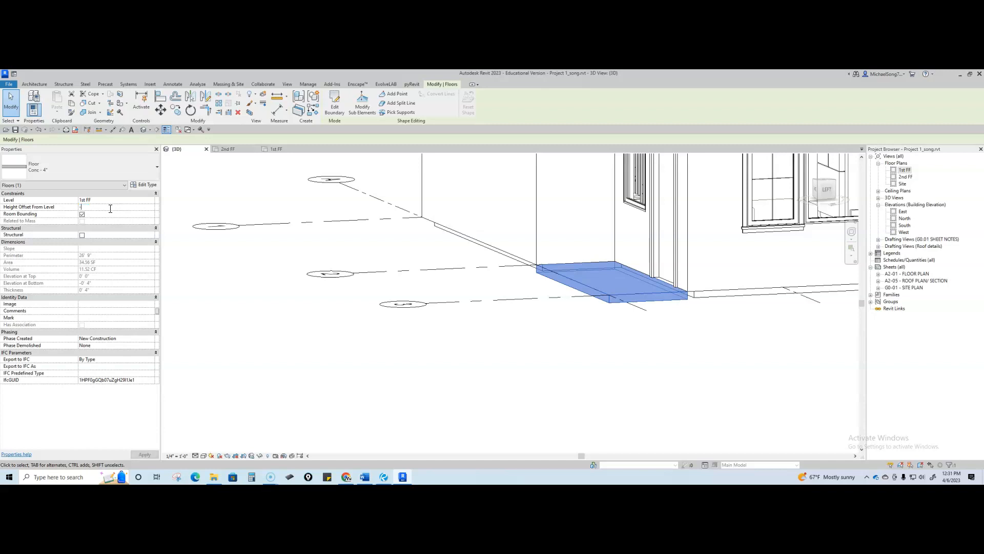
left_click(385, 208)
left_click(681, 373)
middle_click_drag(687, 366, 707, 339, "shift")
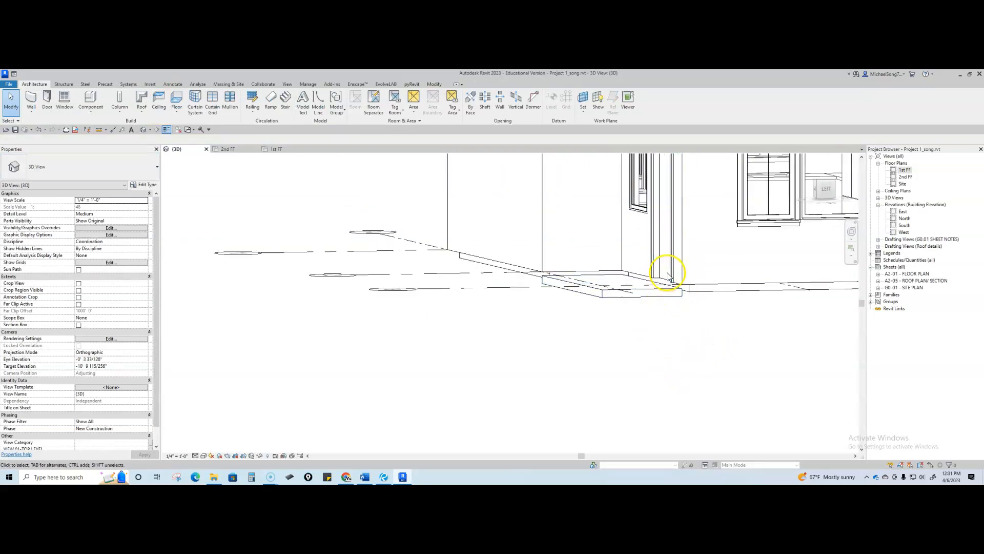
middle_click_drag(688, 293, 675, 363, "shift")
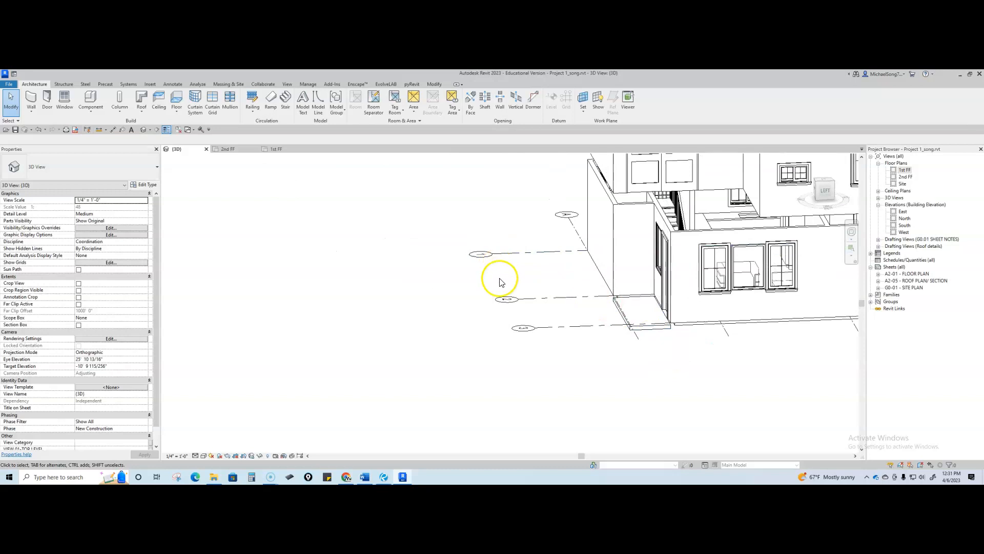
scroll(610, 351, "down", 2)
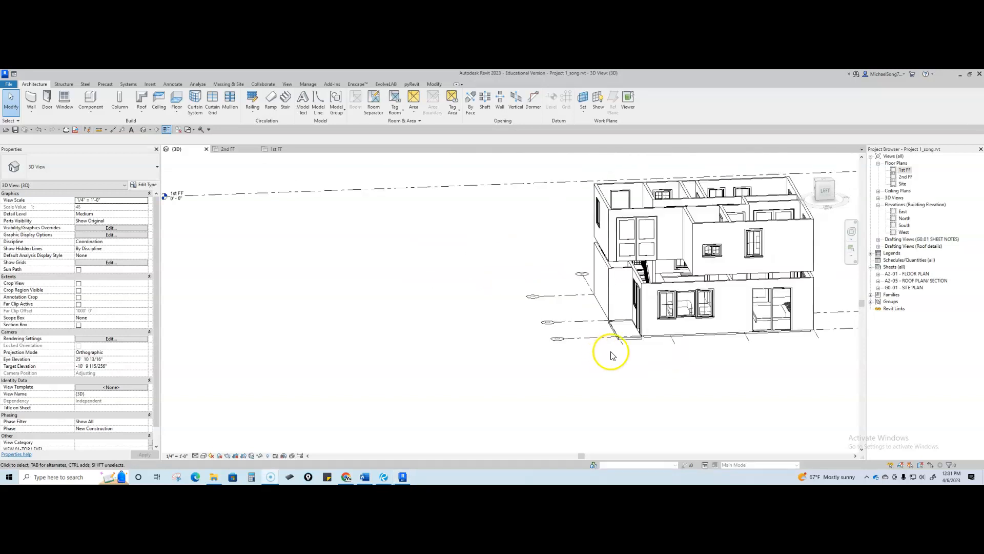
- Start a new floor on the 2nd FF plan and pick the exterior walls between grids A and D as its boundary
left_click(232, 150)
scroll(453, 277, "down", 1)
middle_click_drag(484, 278, 460, 318)
scroll(542, 281, "up", 4)
middle_click_drag(556, 315, 585, 323)
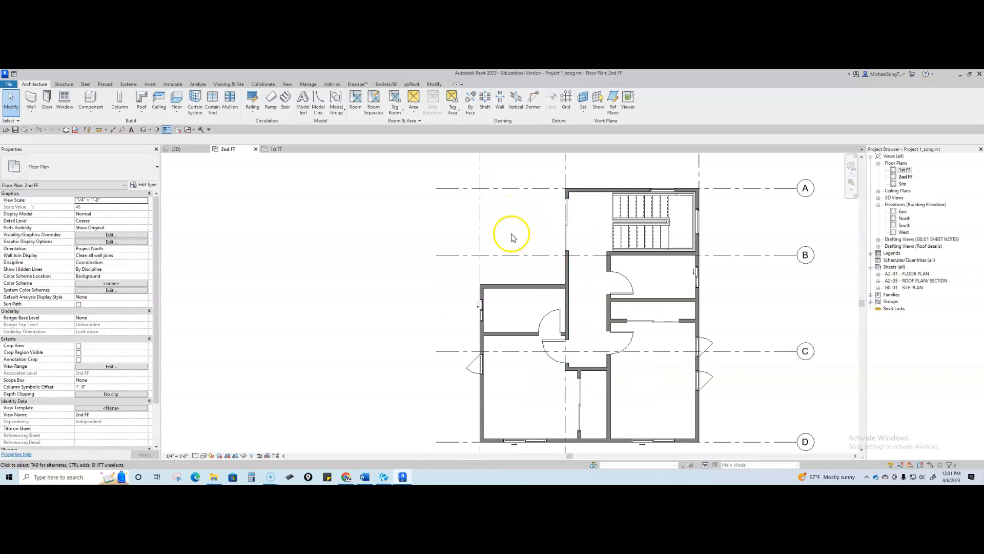
middle_click_drag(532, 365, 528, 352)
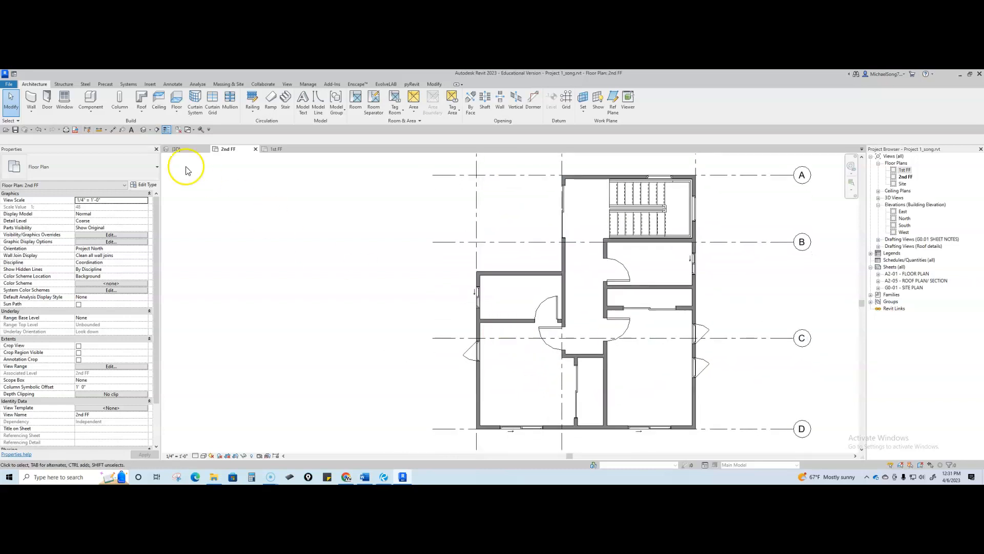
left_click(175, 102)
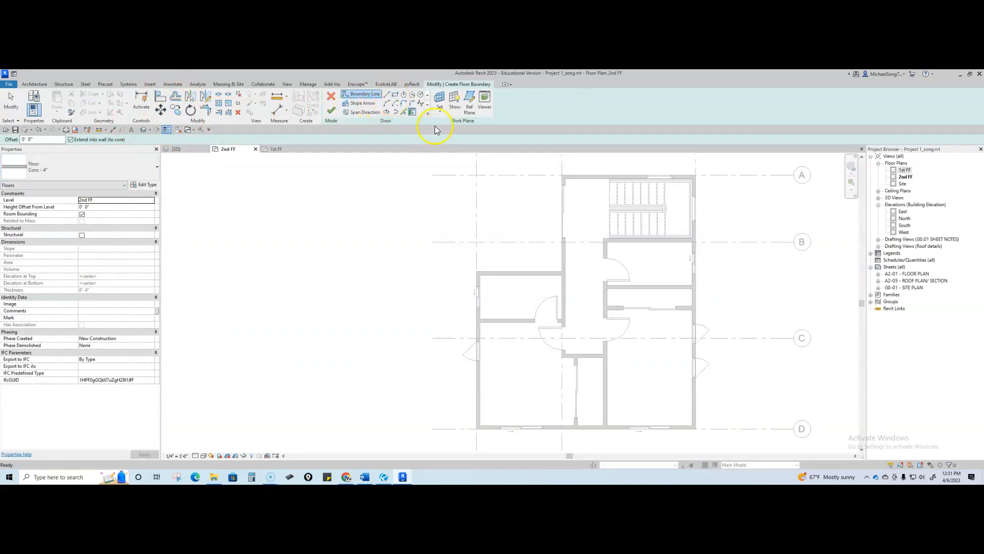
left_click(597, 183)
left_click(567, 260)
left_click(510, 275)
left_click(479, 406)
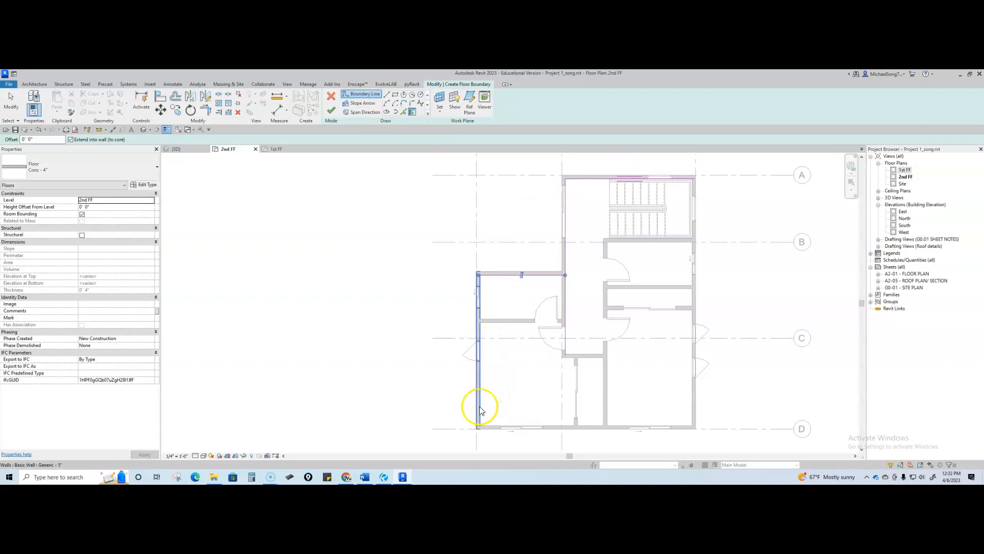
left_click(586, 425)
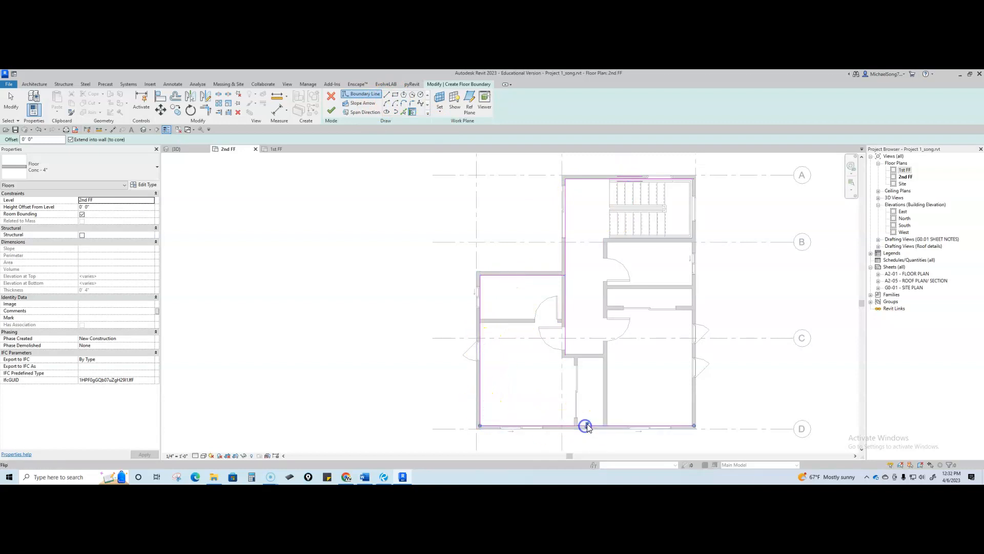
left_click(694, 384)
key("Escape")
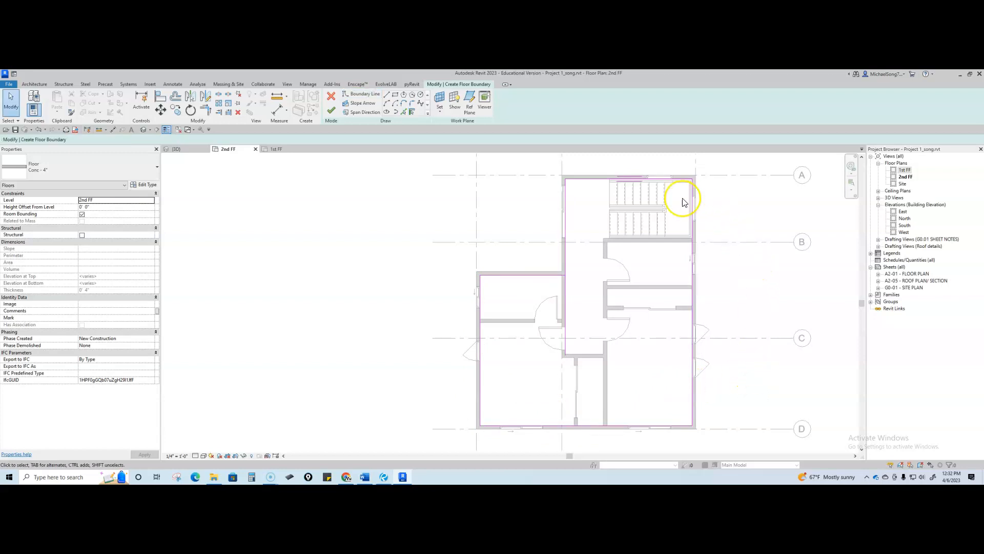
- Trim the two floor boundary lines into a clean corner at the inner wall junction between grids B and C
key("t")
key("r")
left_click(564, 263)
left_click(555, 276)
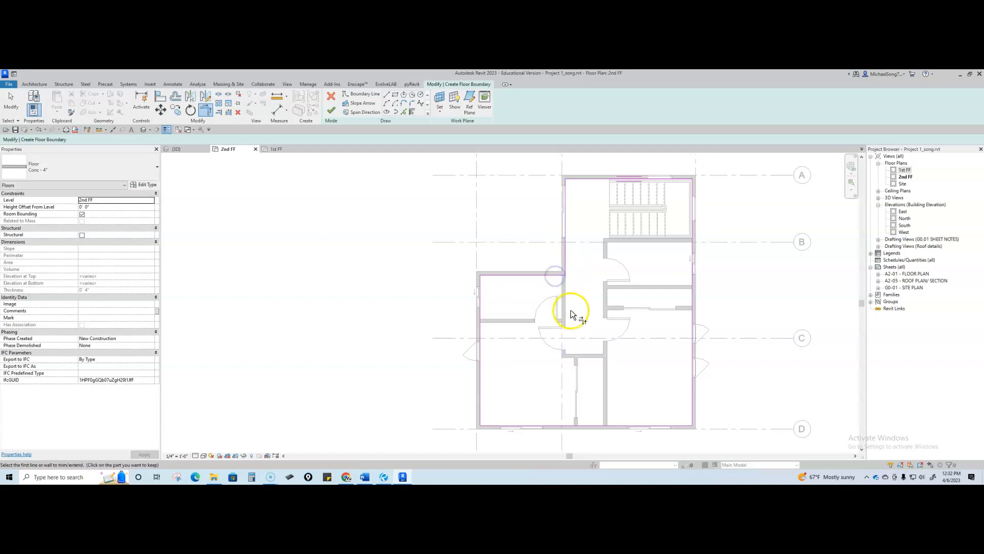
- Change the floor type to Generic - 12" and finish the second-level floor
left_click(112, 166)
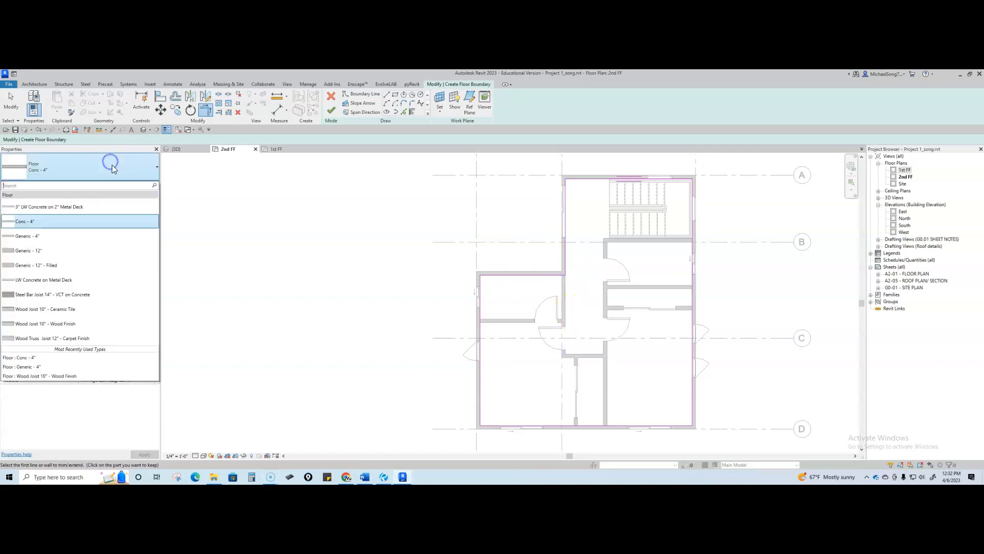
left_click(64, 250)
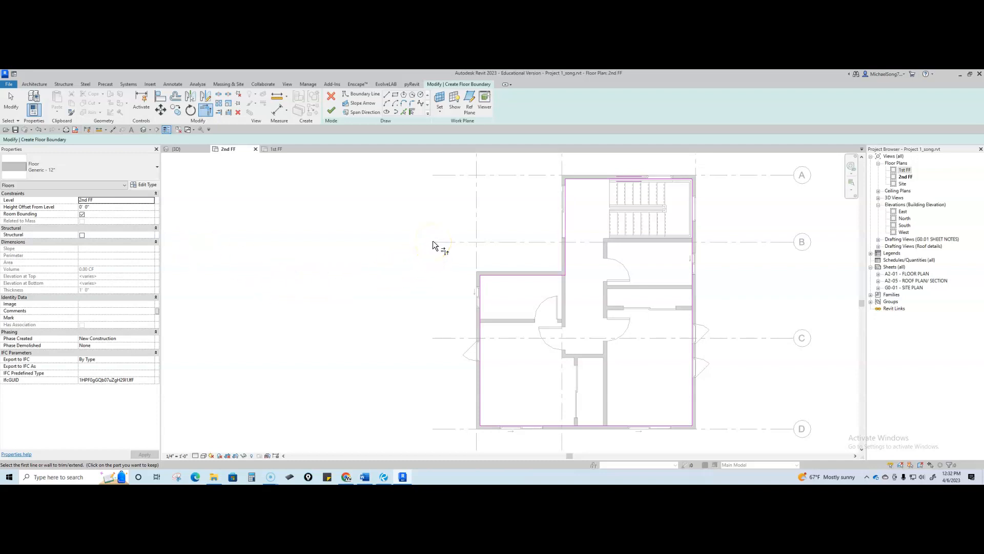
left_click(331, 114)
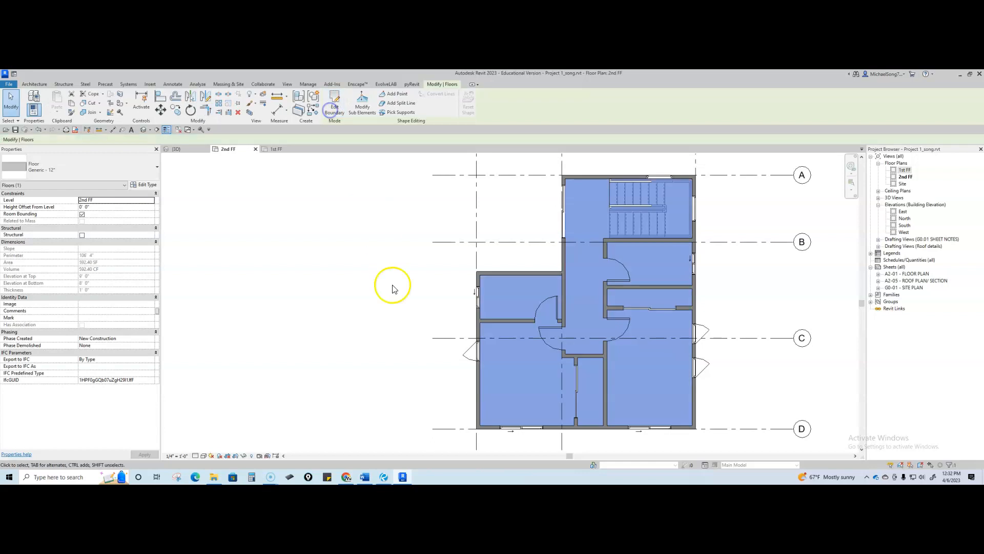
left_click(398, 316)
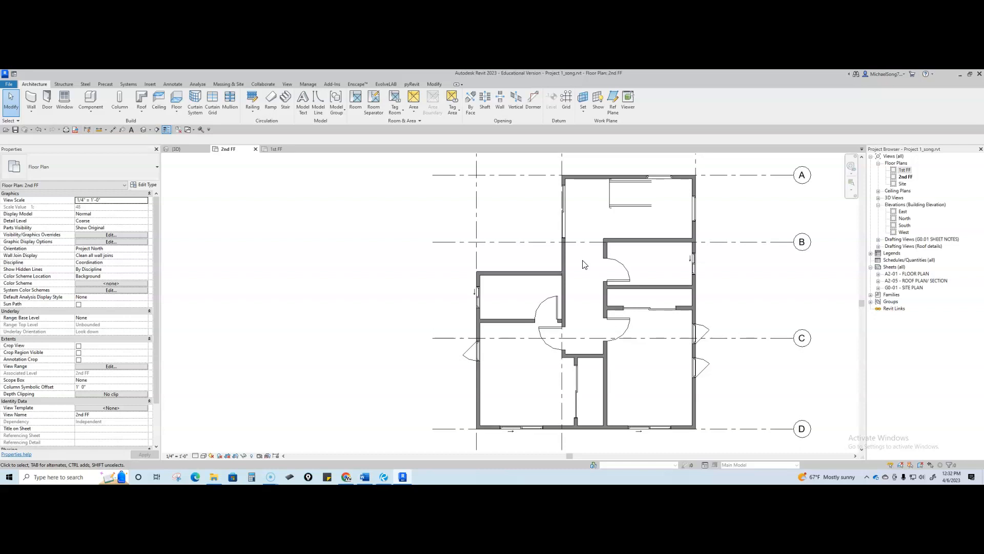
- In the 2nd FF visibility/graphic overrides, set the Floors category's surface background pattern to solid fill
key("v")
key("v")
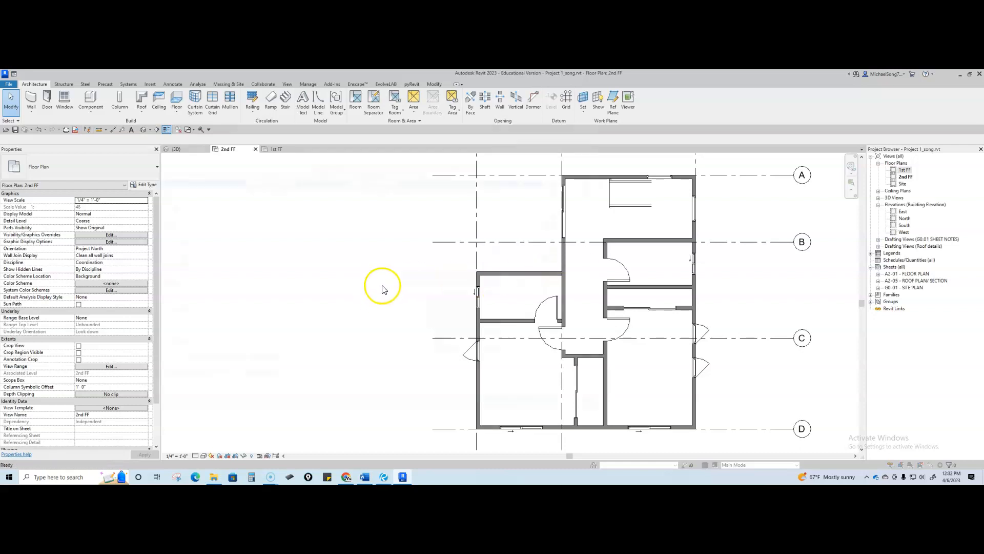
scroll(406, 257, "down", 5)
scroll(214, 327, "down", 2)
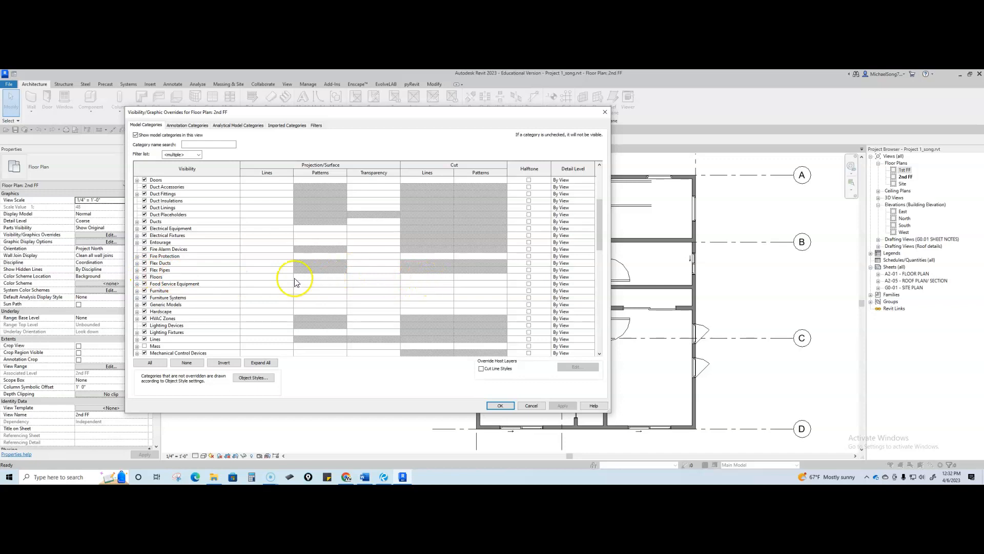
left_click(330, 276)
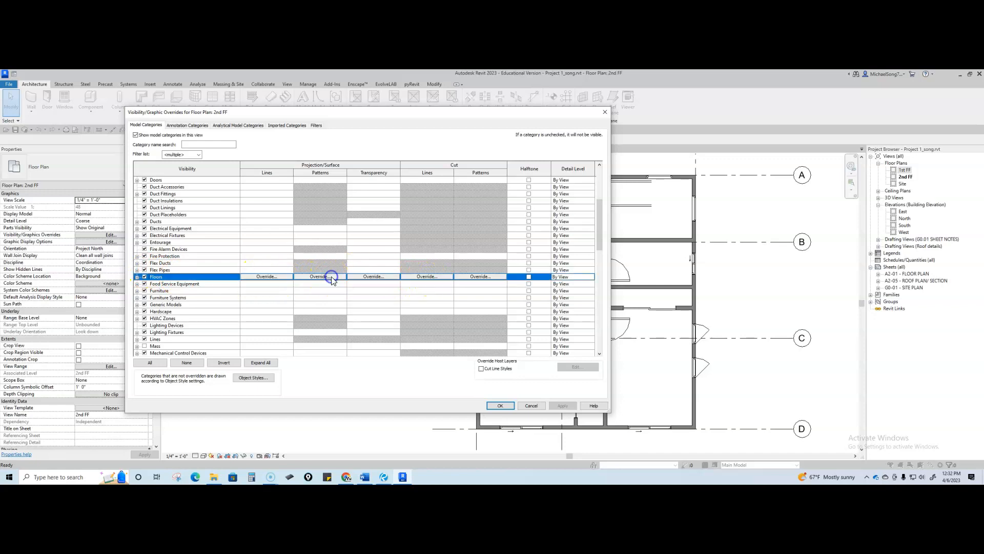
left_click(330, 276)
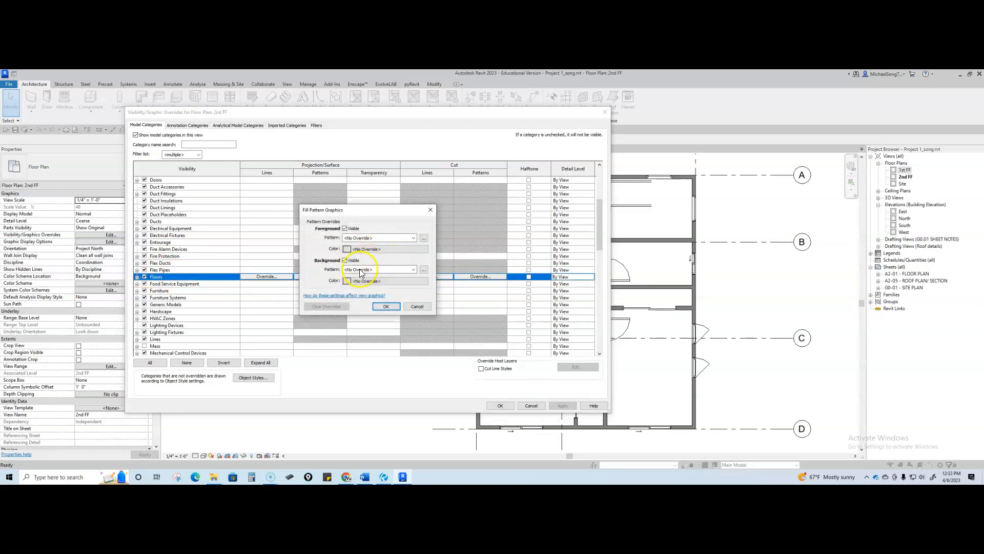
left_click(361, 271)
left_click(388, 282)
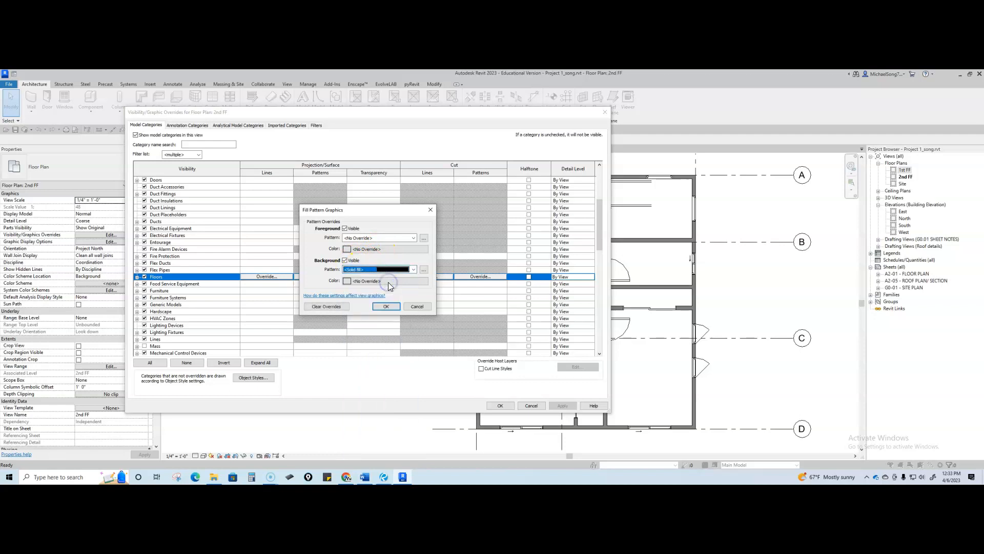
- Color the Floors surface background with the custom beige RGB 232-230-198 and apply the overrides to the 2nd FF plan
left_click(388, 282)
left_click(288, 270)
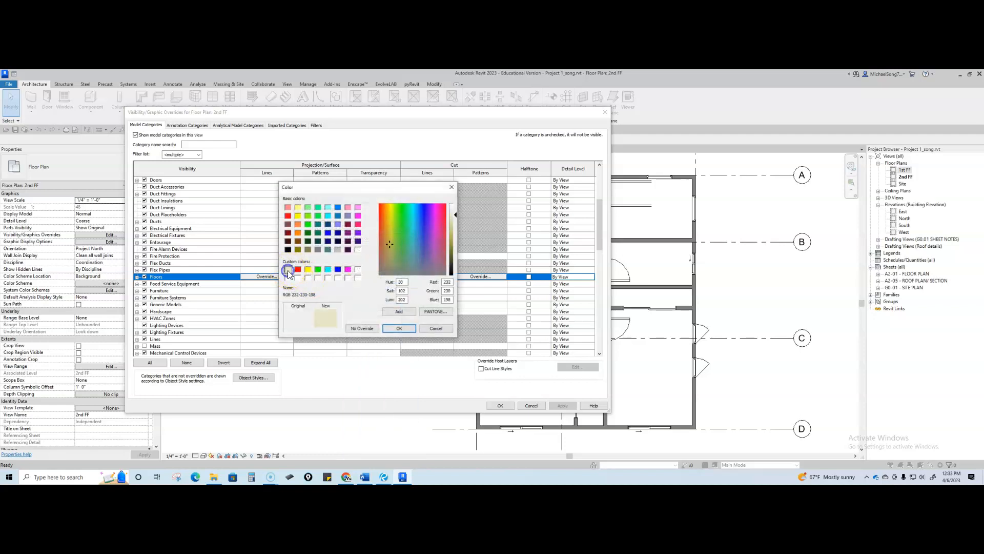
left_click(399, 328)
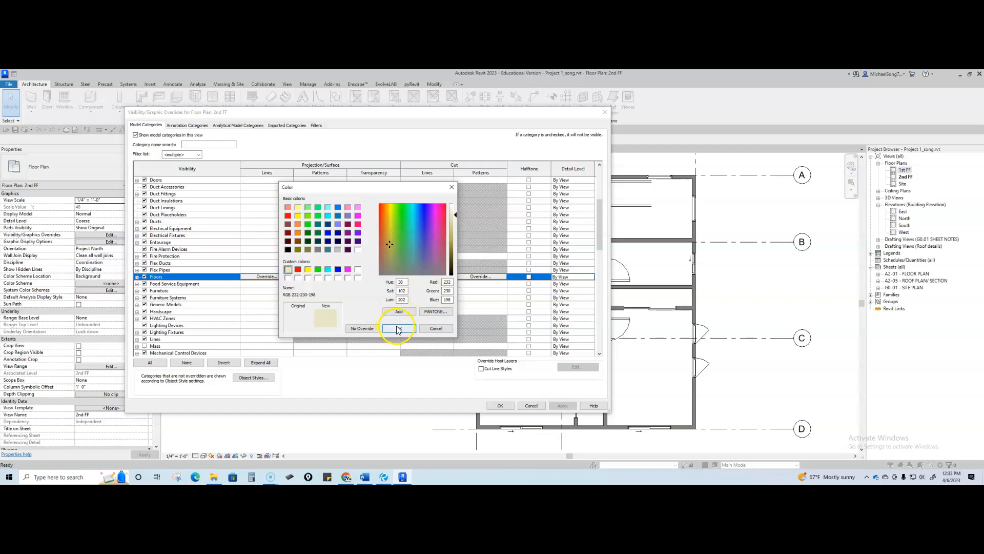
left_click(399, 329)
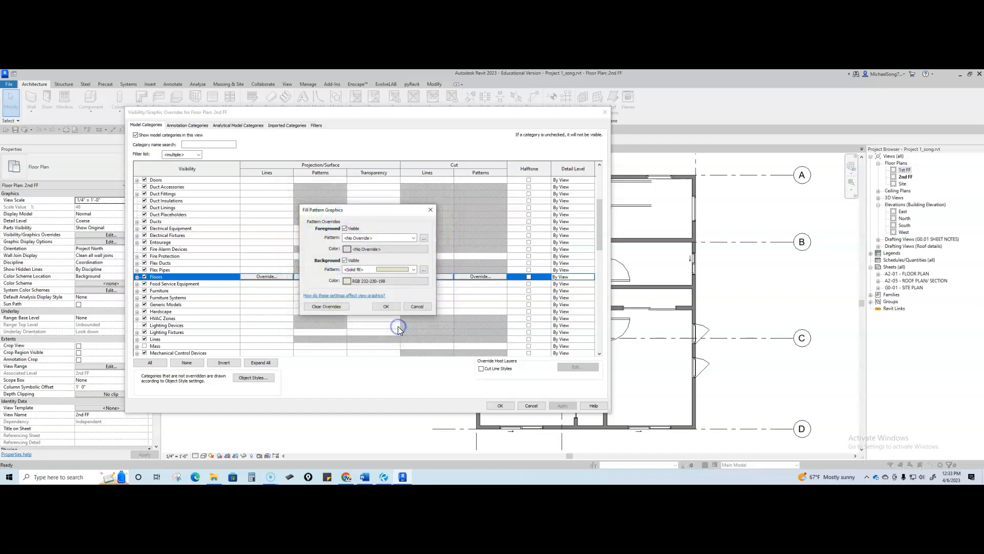
left_click(384, 306)
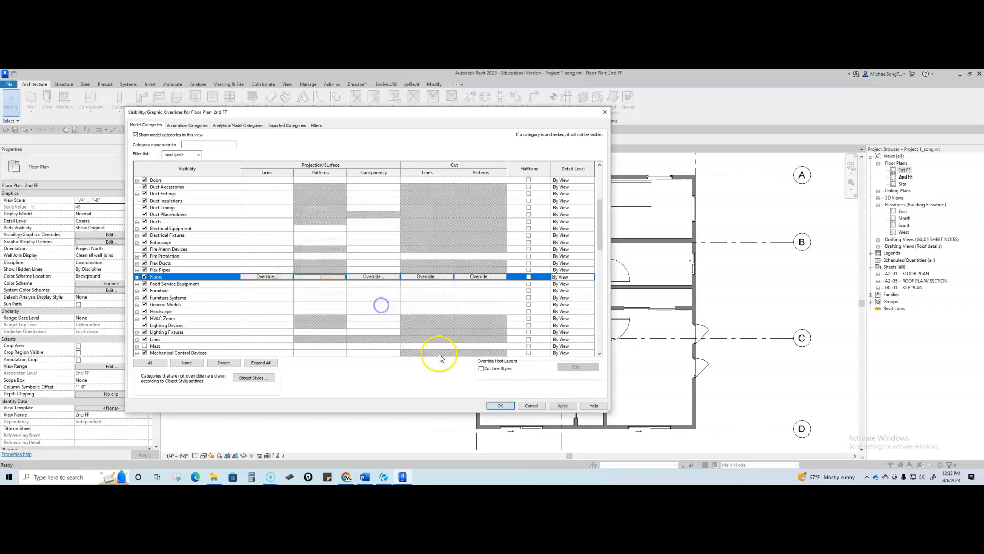
left_click(501, 406)
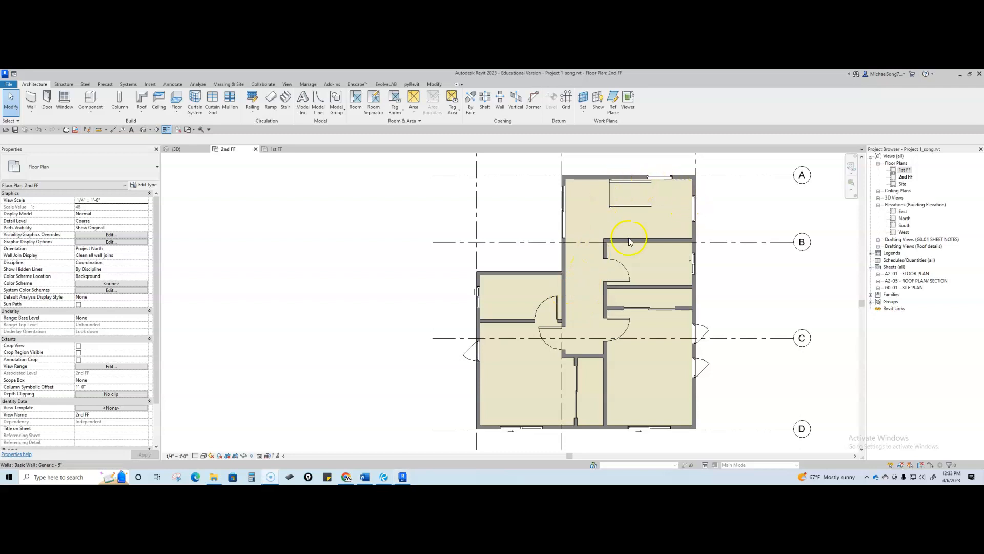
- Open the second-level floor's boundary for editing and pick the stair's landing-side edge between grids A and B as a boundary line
key("Tab")
key("Tab")
left_click(593, 179)
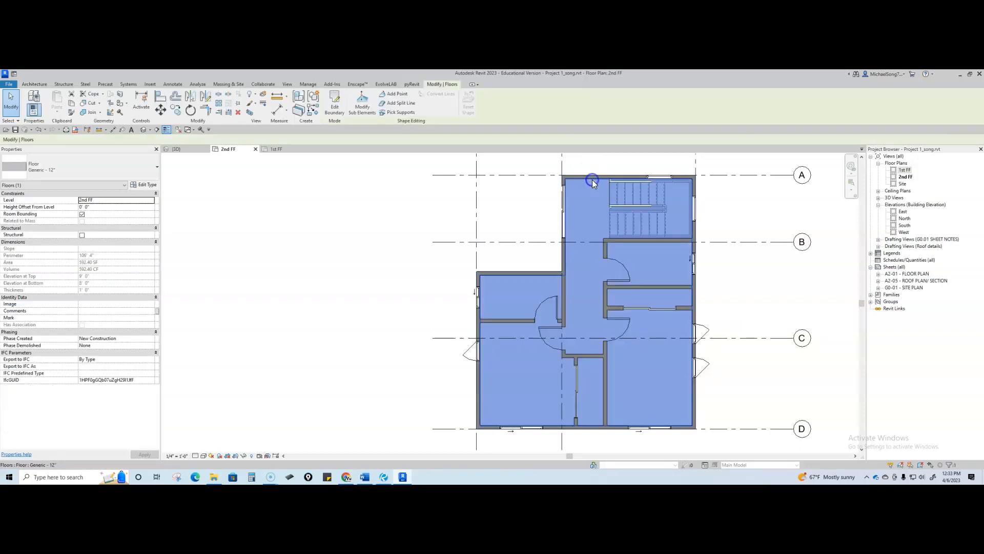
left_click(335, 103)
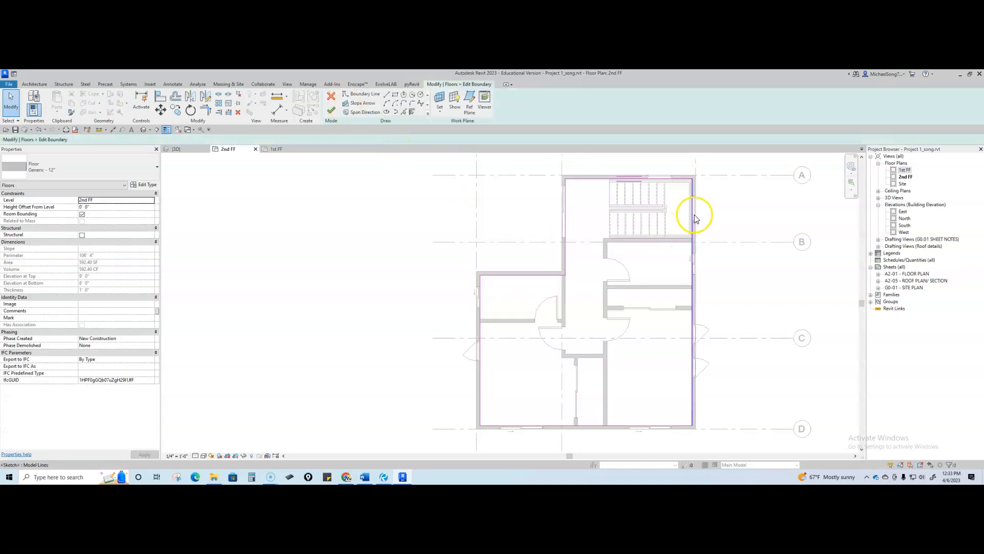
left_click(404, 112)
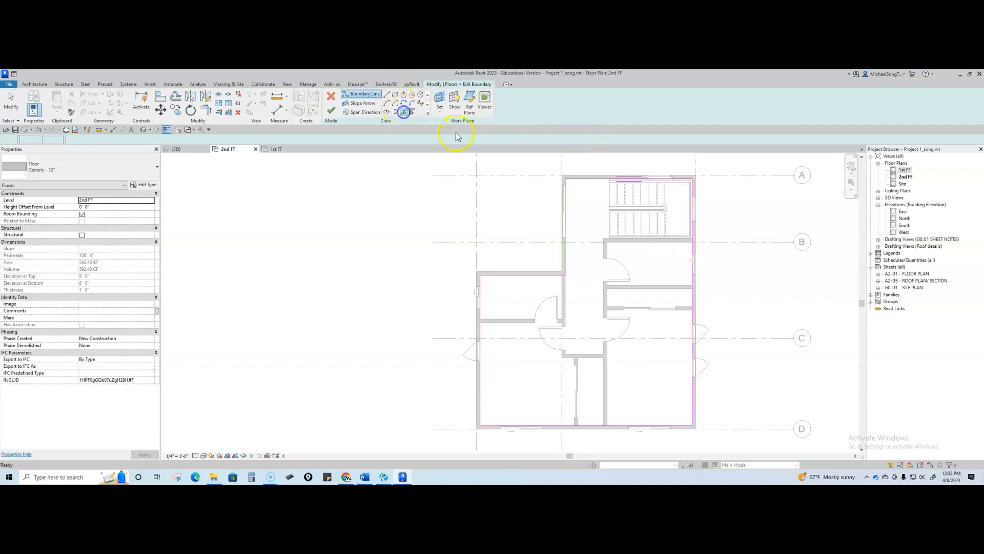
left_click(611, 192)
key("Escape")
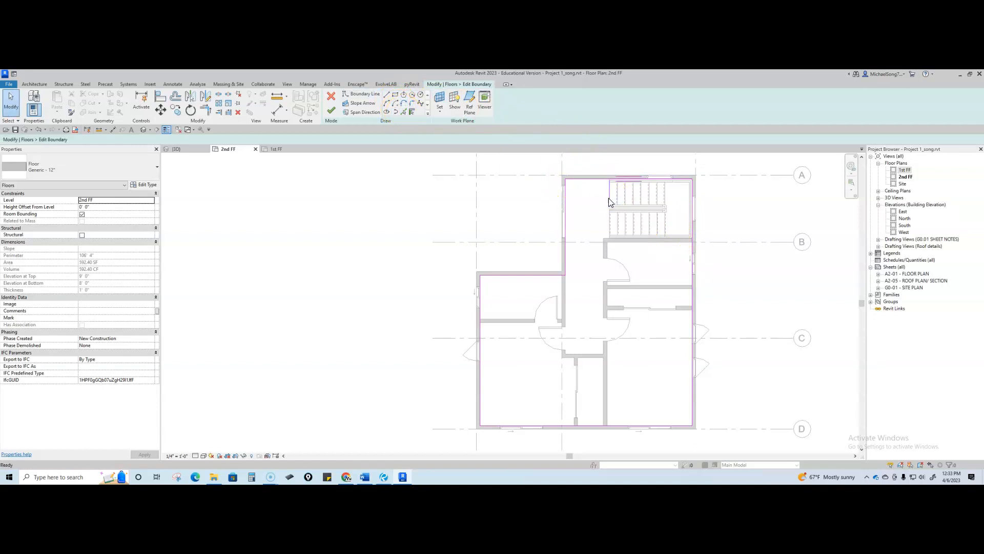
- Trim the boundary line along grid A and the stair-edge line into a corner that excludes the stairs
key("t")
key("r")
left_click(601, 179)
left_click(610, 190)
- Pick the stair-side face of the wall along grid B as another floor boundary line
left_click(403, 112)
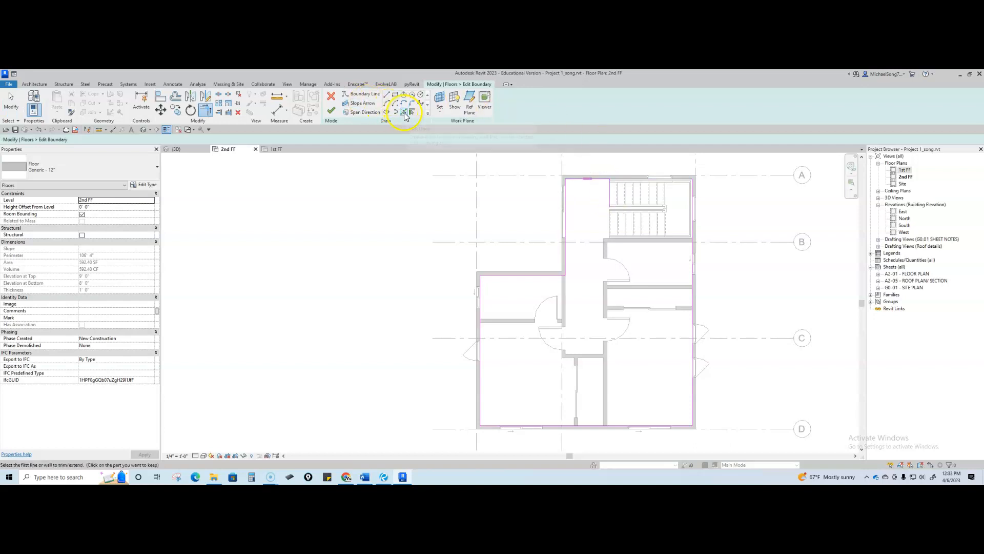
scroll(623, 238, "up", 3)
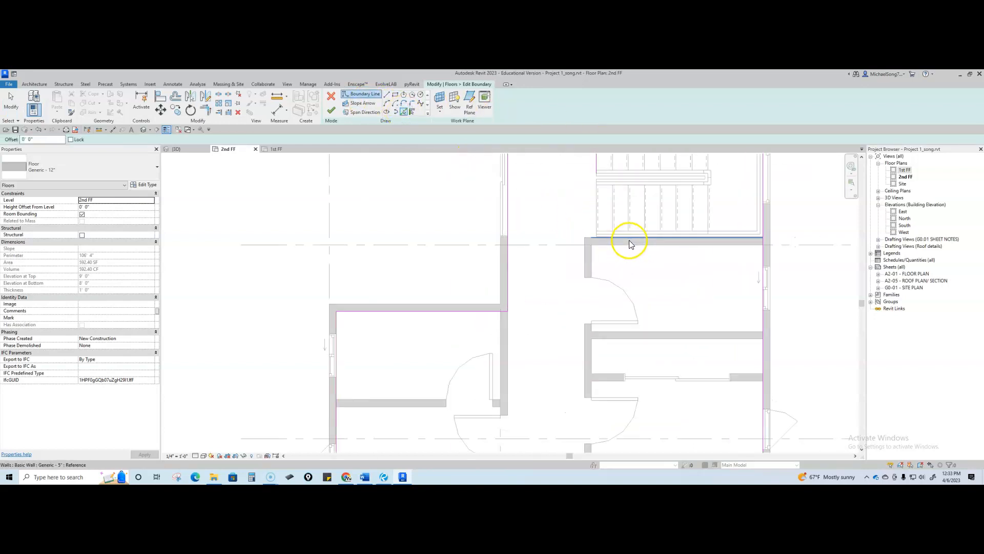
scroll(630, 244, "up", 2)
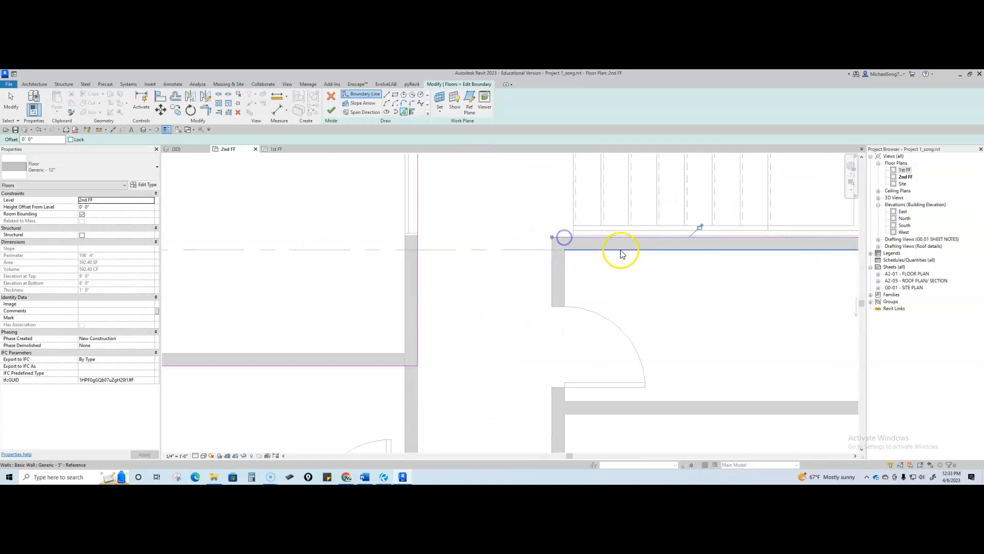
scroll(621, 254, "down", 4)
key("Escape")
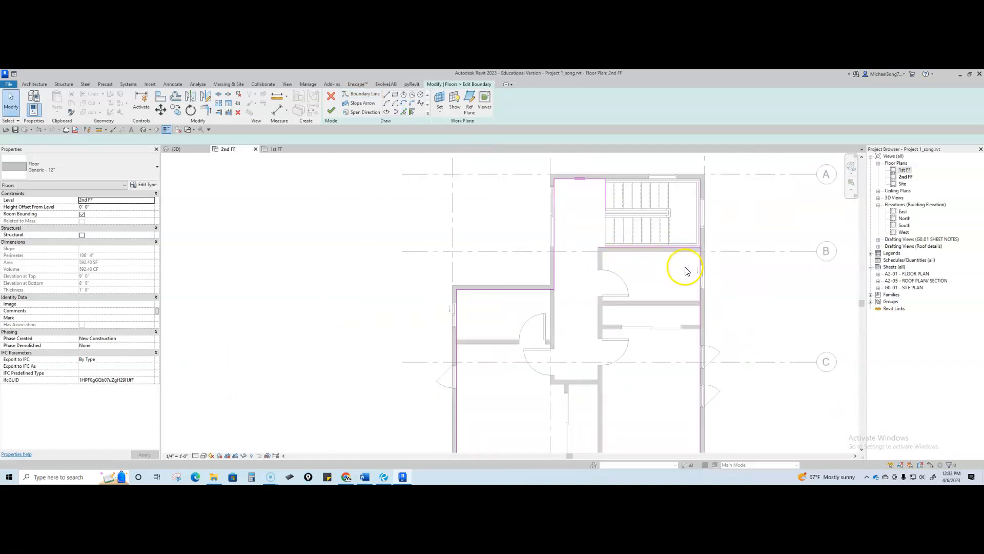
- Trim the grid B wall-face line to the exterior wall boundary and the stair-edge line, and finish the floor boundary edit
key("t")
key("r")
left_click(701, 252)
left_click(624, 249)
left_click(606, 213)
left_click(331, 111)
left_click(440, 279)
- Start a new floor on 2nd FF and draw a rectangular boundary from the grid 2/A corner to the exterior wall corner at grid 3
scroll(441, 279, "down", 3)
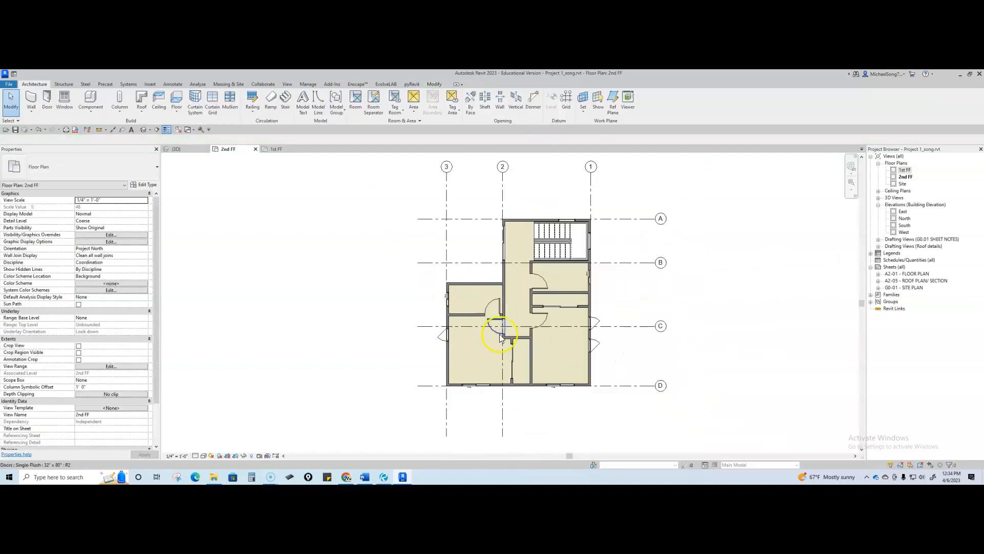
middle_click_drag(524, 322, 598, 333)
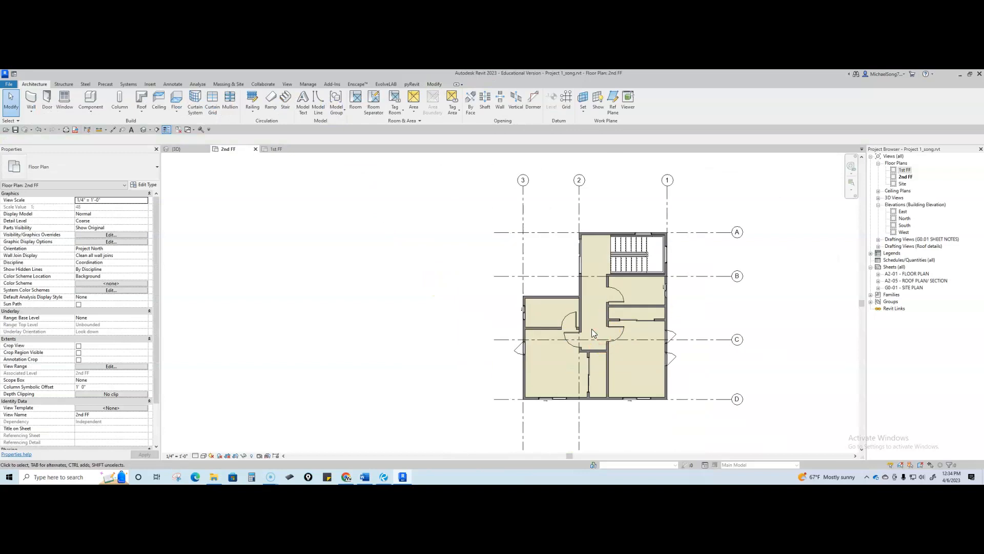
scroll(547, 257, "up", 2)
scroll(564, 241, "up", 1)
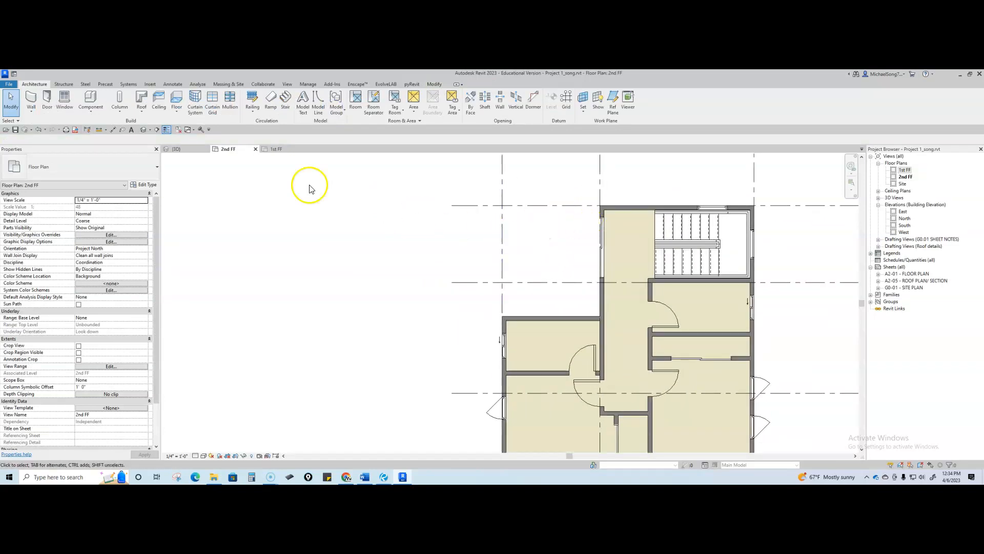
left_click(177, 102)
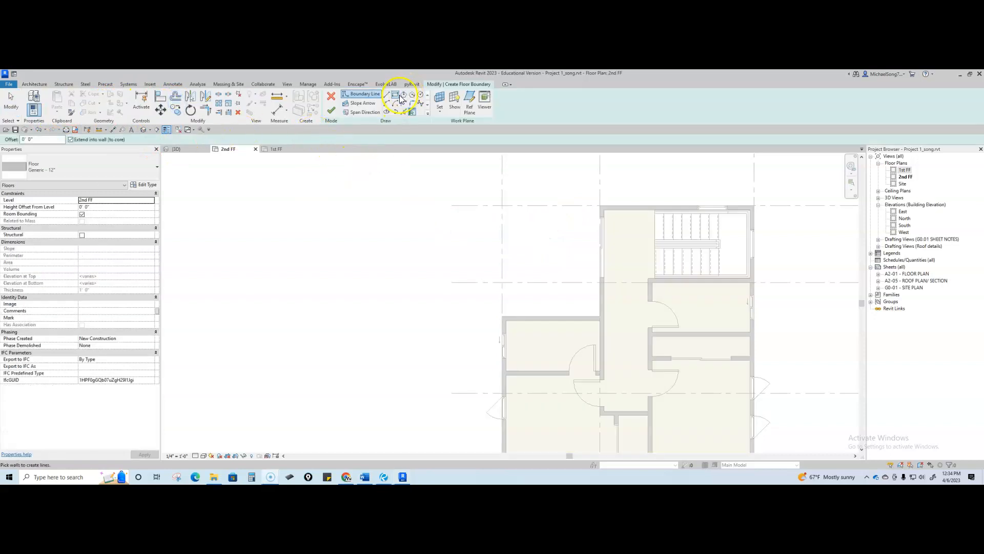
left_click(395, 96)
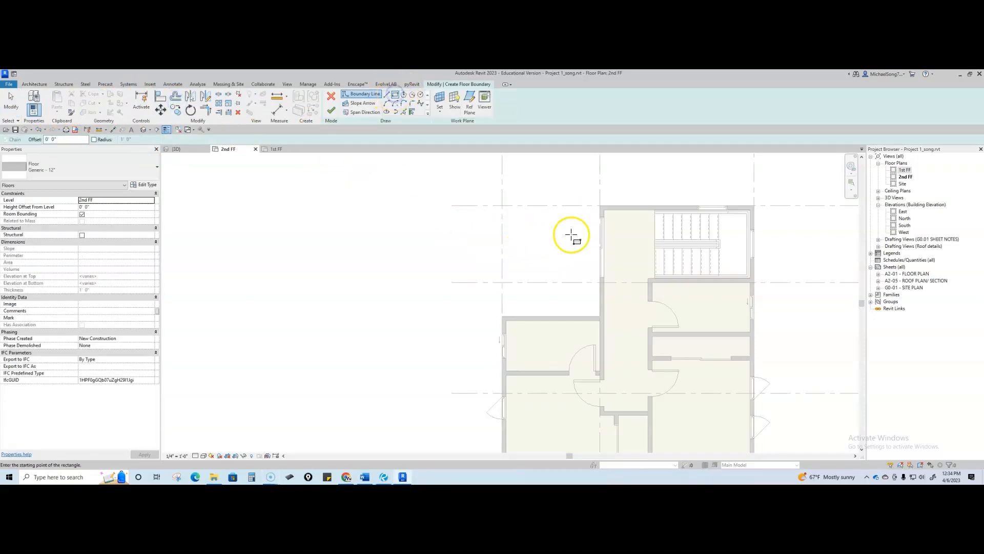
left_click(600, 206)
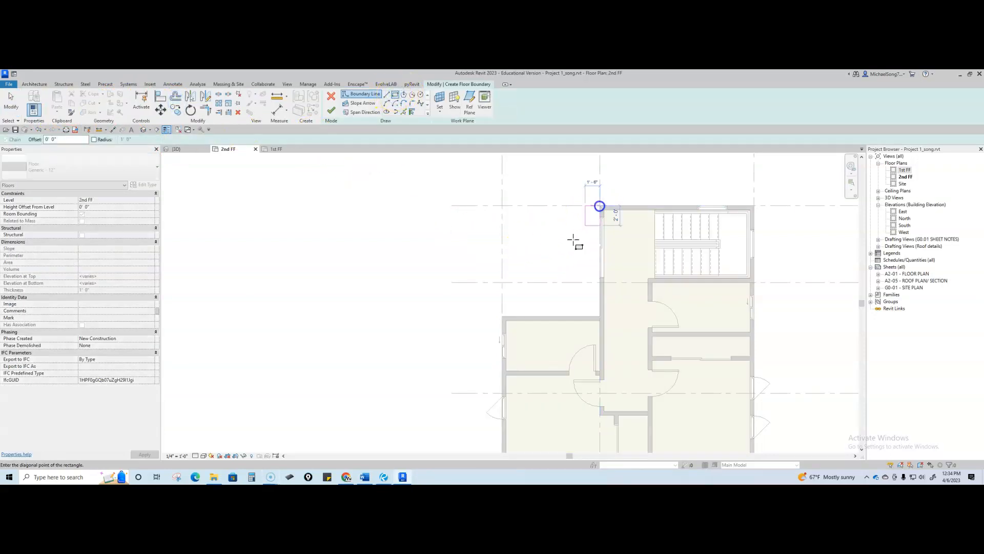
left_click(503, 318)
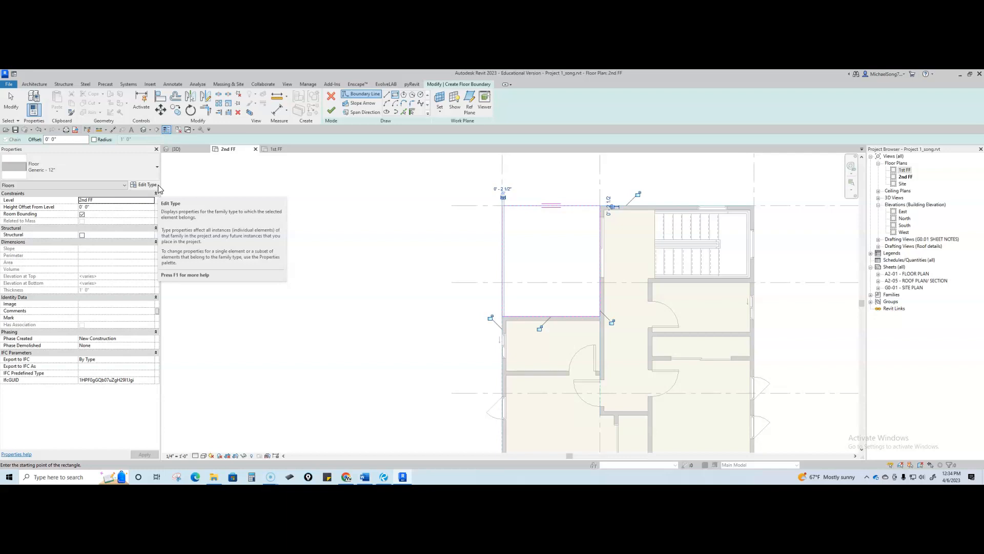
left_click(139, 168)
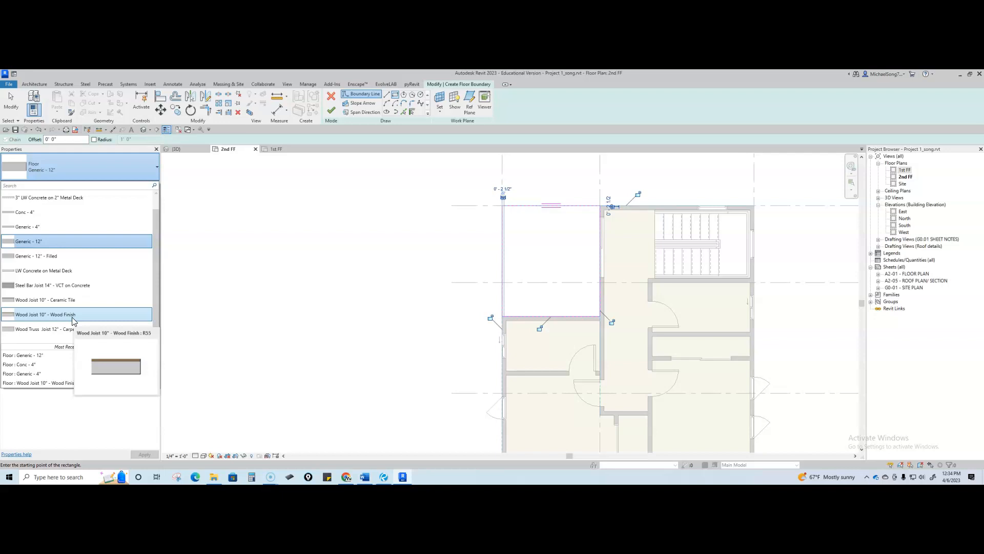
left_click(71, 318)
left_click(84, 242)
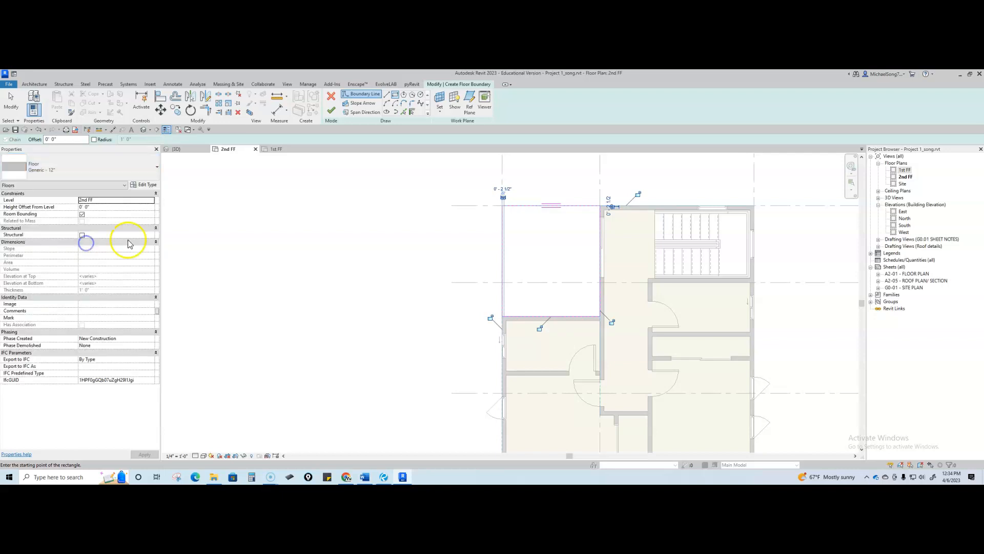
- Duplicate the Generic - 12" floor type and name the copy Generic - 10"
left_click(139, 184)
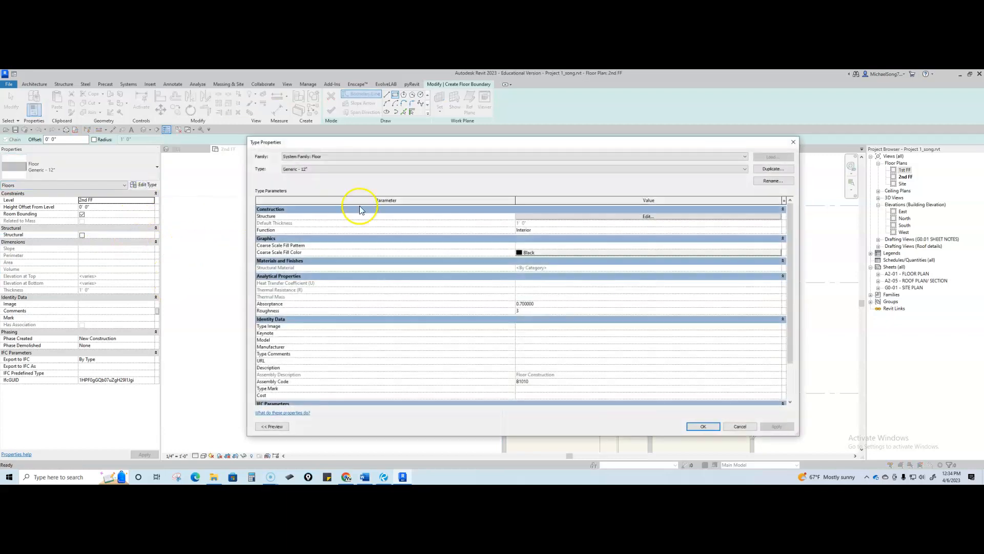
left_click(773, 168)
left_click(554, 200)
type("10")
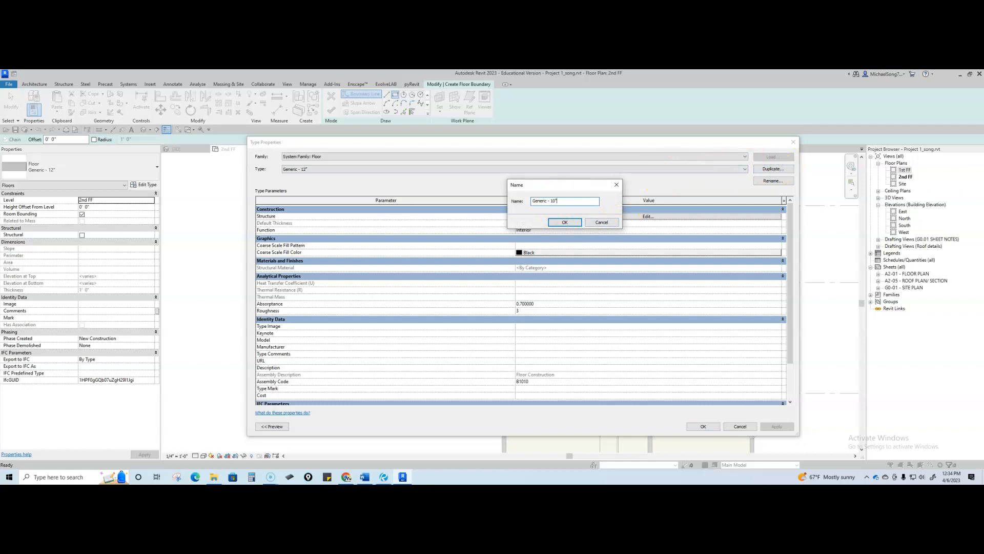
left_click(562, 221)
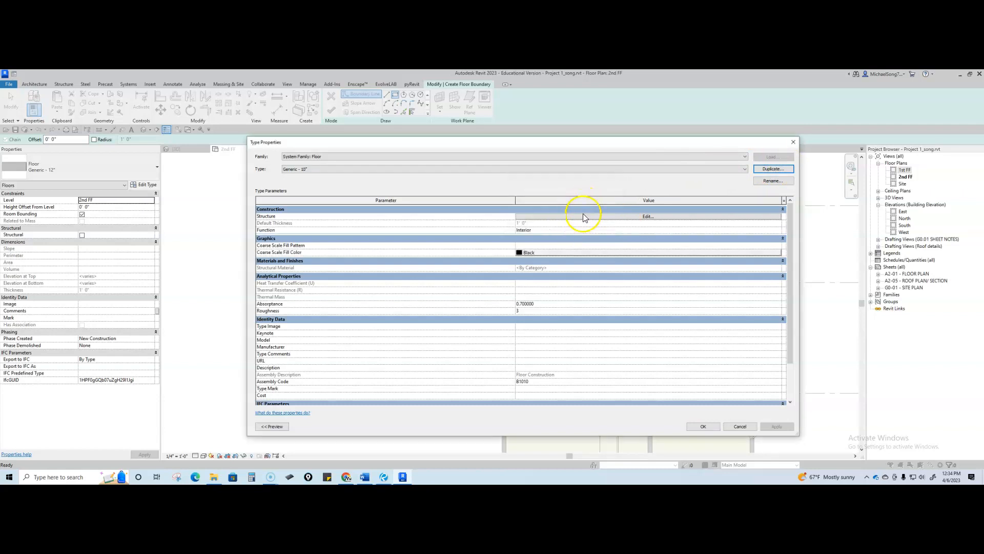
- Set the structure layer thickness of Generic - 10" to 10" and finish the new floor
left_click(583, 216)
left_click(520, 217)
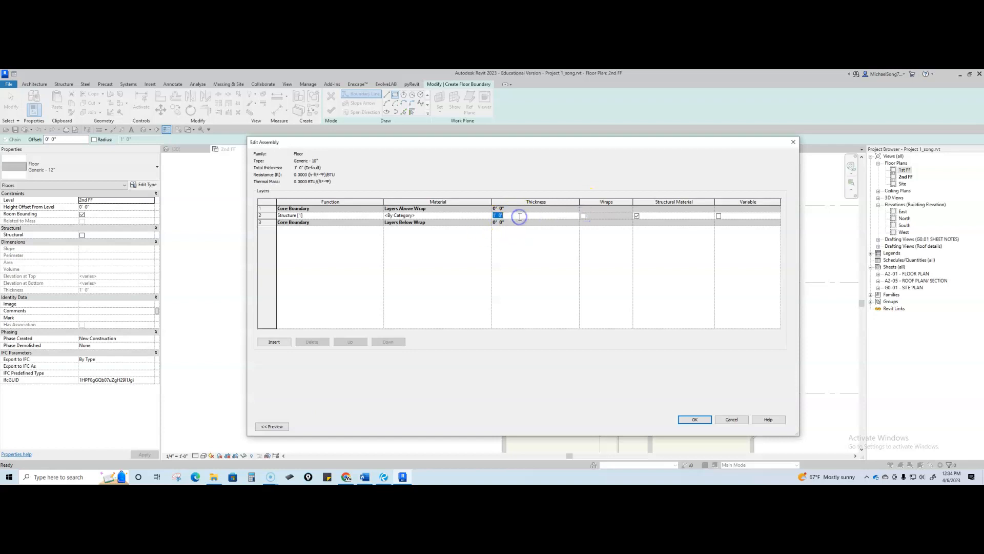
key("Tab")
left_click(694, 419)
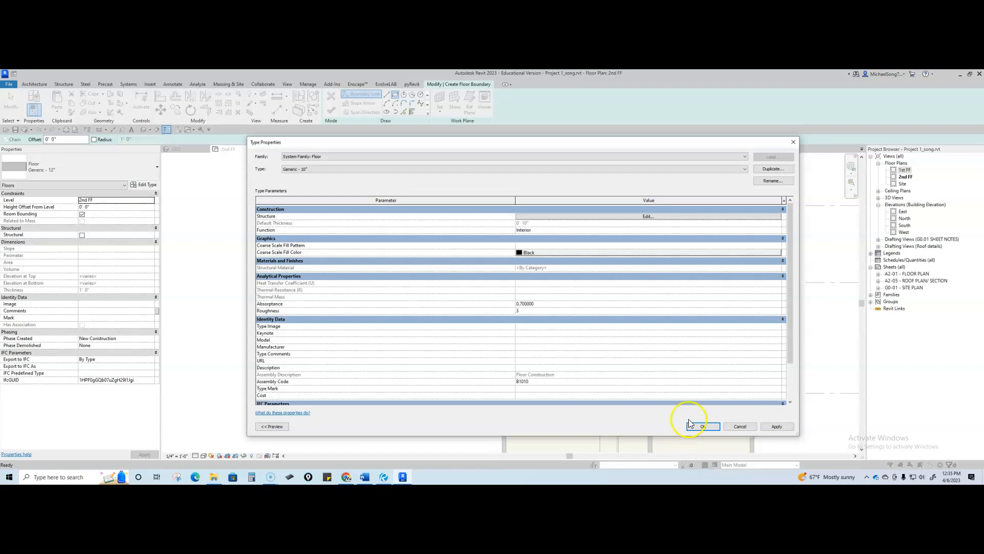
left_click(701, 426)
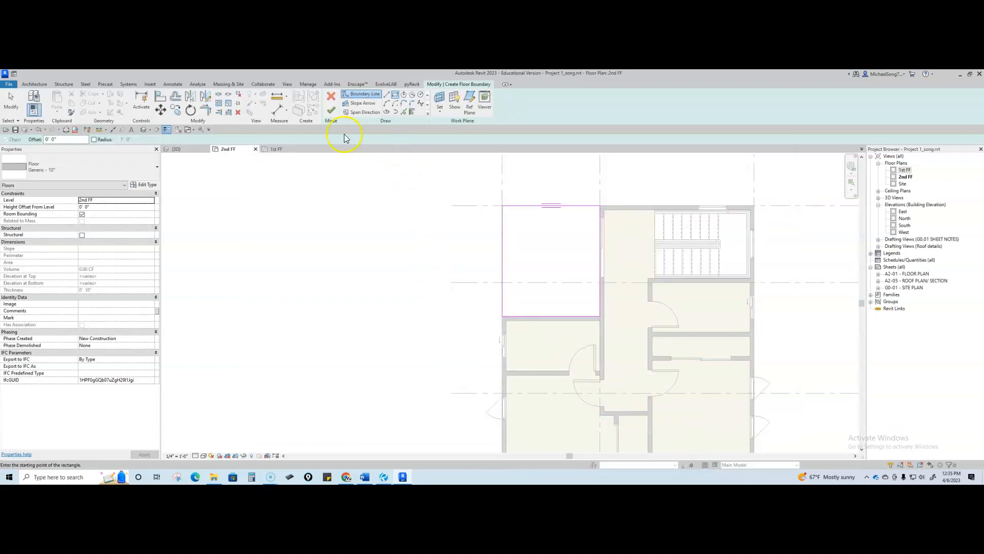
left_click(330, 110)
left_click(391, 279)
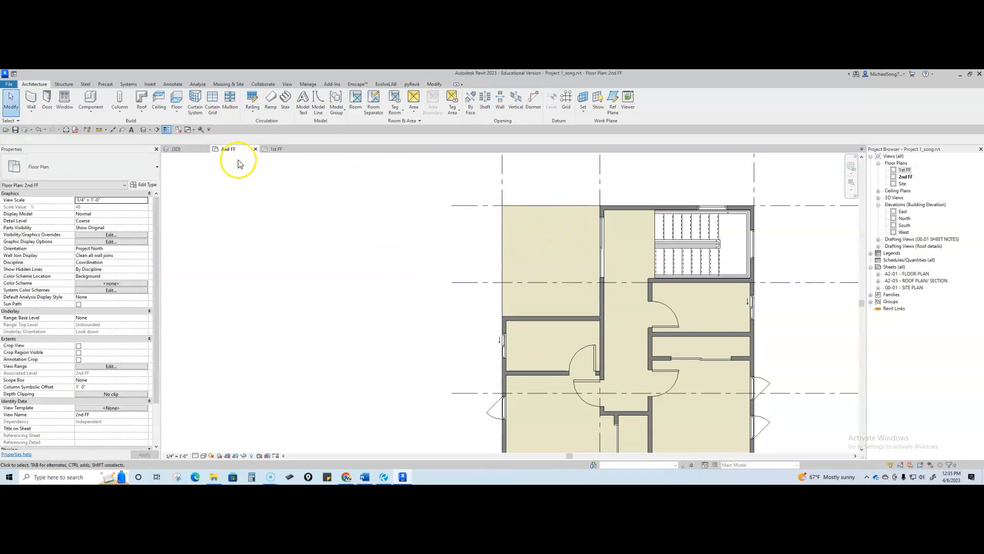
- In the 3D view, turn on the section box and pull its back face in to cut through the house at the living room
left_click(179, 150)
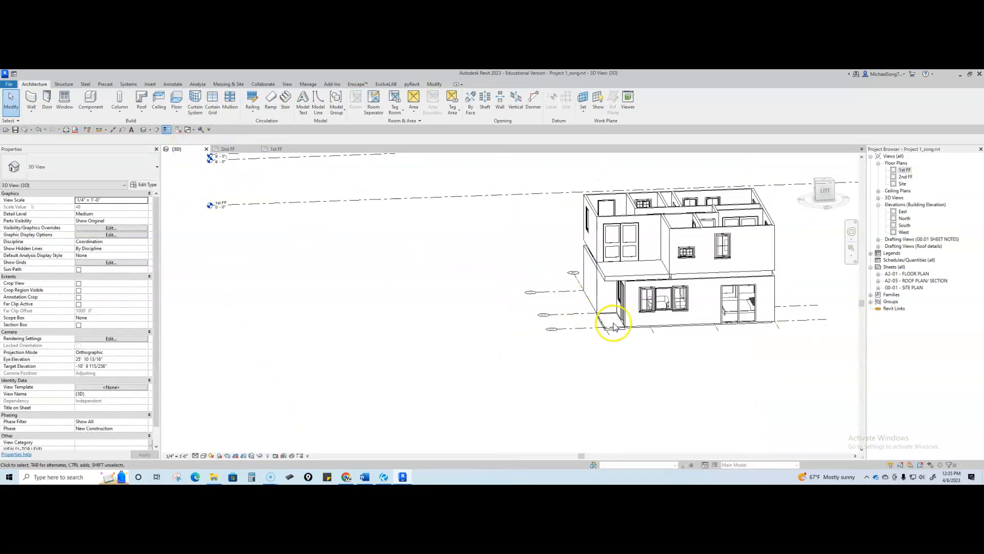
middle_click_drag(652, 368, 582, 374)
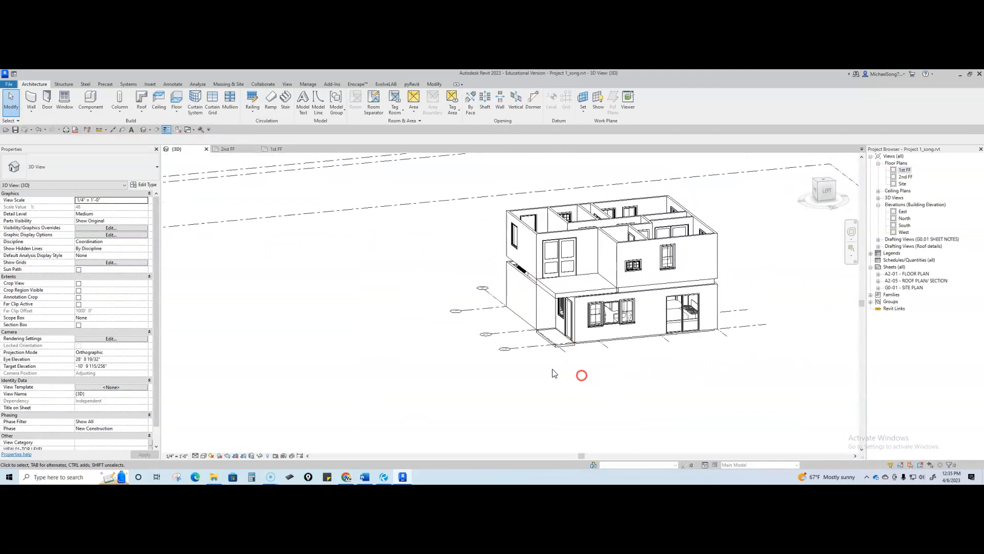
left_click(78, 325)
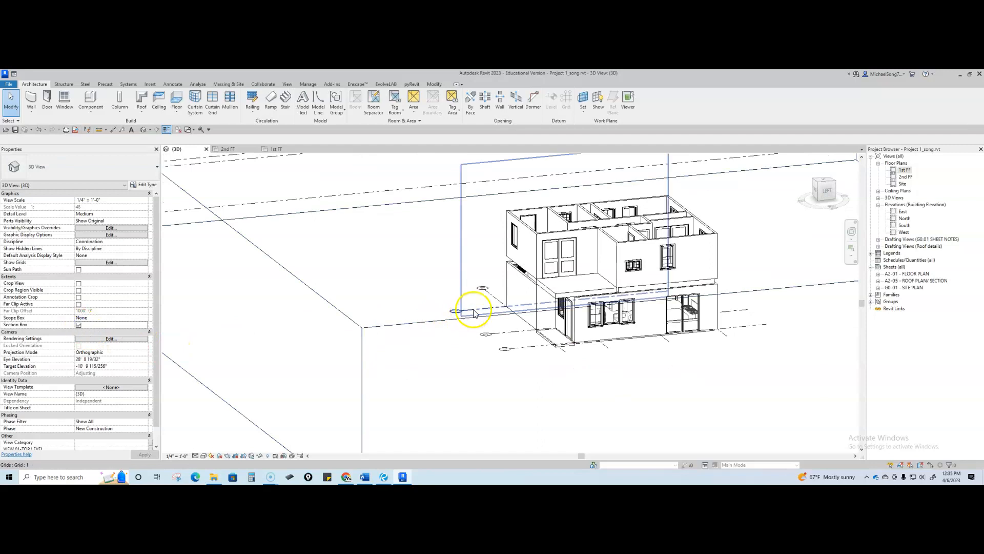
left_click(391, 325)
left_click_drag(188, 288, 571, 215)
- Set the Generic - 10" floor's height offset from the 2nd FF level to -2"
middle_click_drag(518, 301, 622, 323, "shift")
left_click(826, 192)
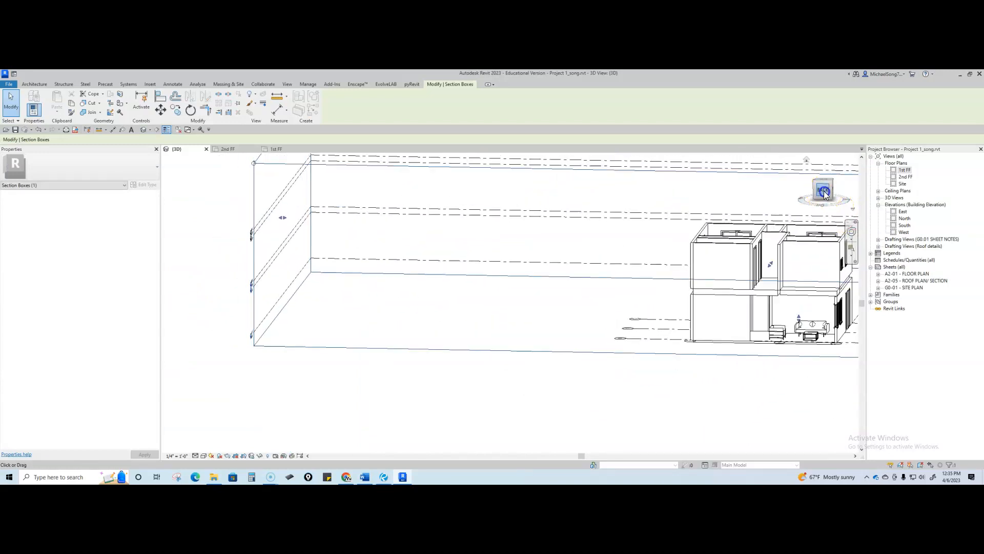
scroll(510, 316, "up", 5)
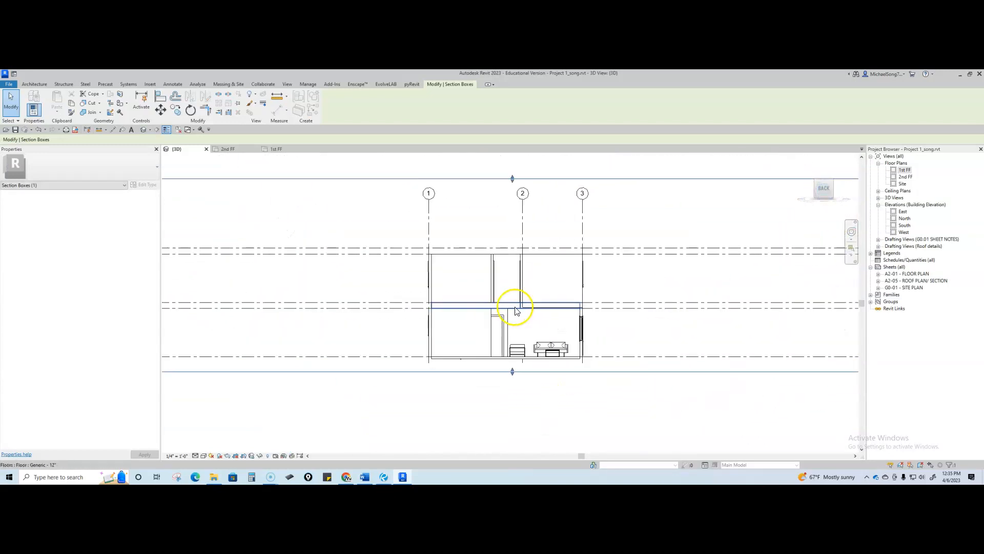
left_click(527, 308)
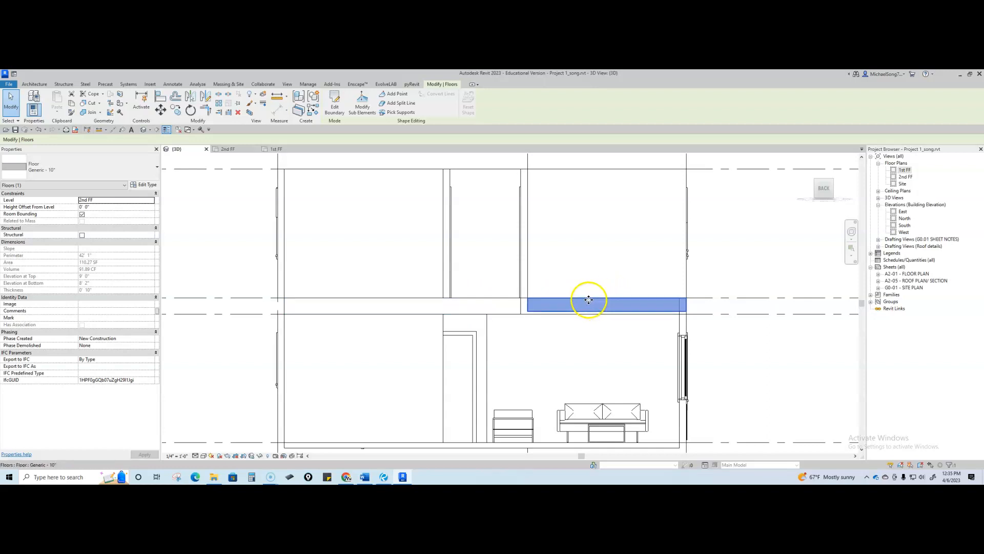
left_click(733, 297)
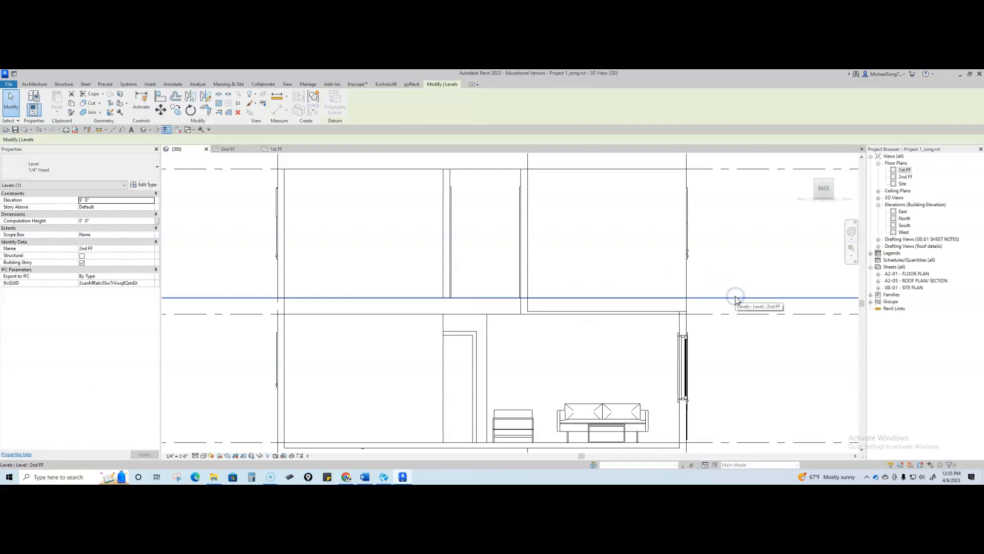
key("Escape")
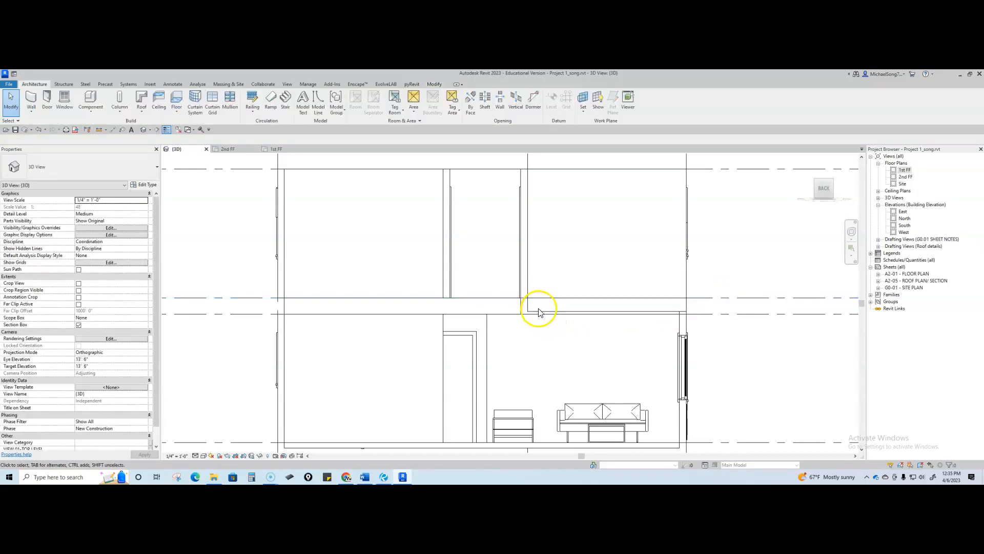
left_click(538, 311)
left_click(108, 207)
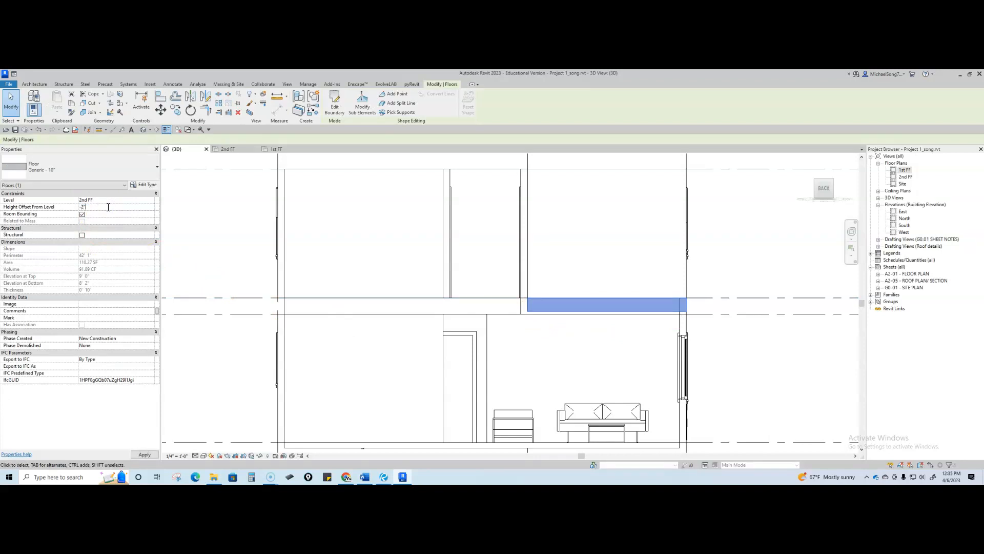
left_click(307, 216)
left_click(573, 224)
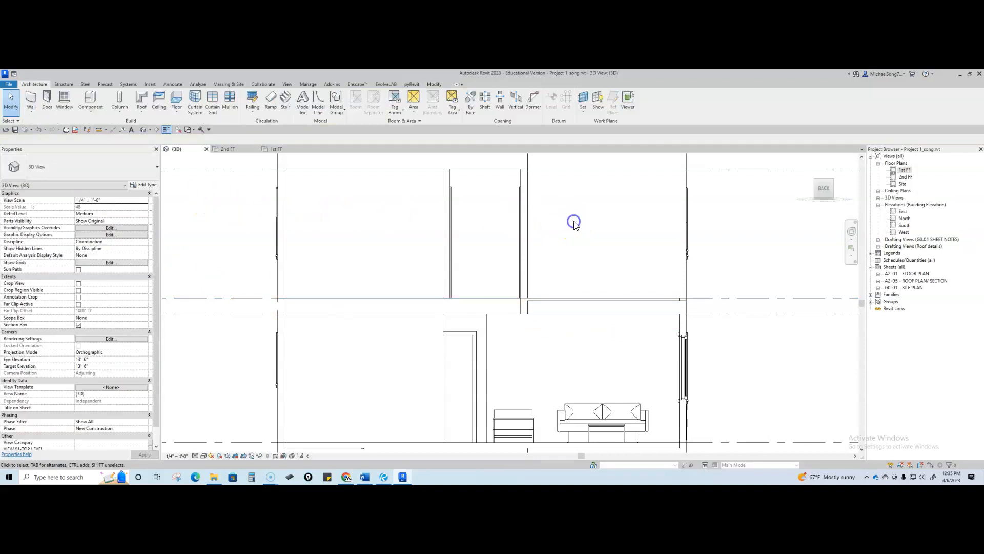
scroll(433, 213, "down", 2)
middle_click_drag(433, 213, 532, 310, "shift")
scroll(483, 349, "up", 1)
middle_click_drag(483, 350, 625, 299)
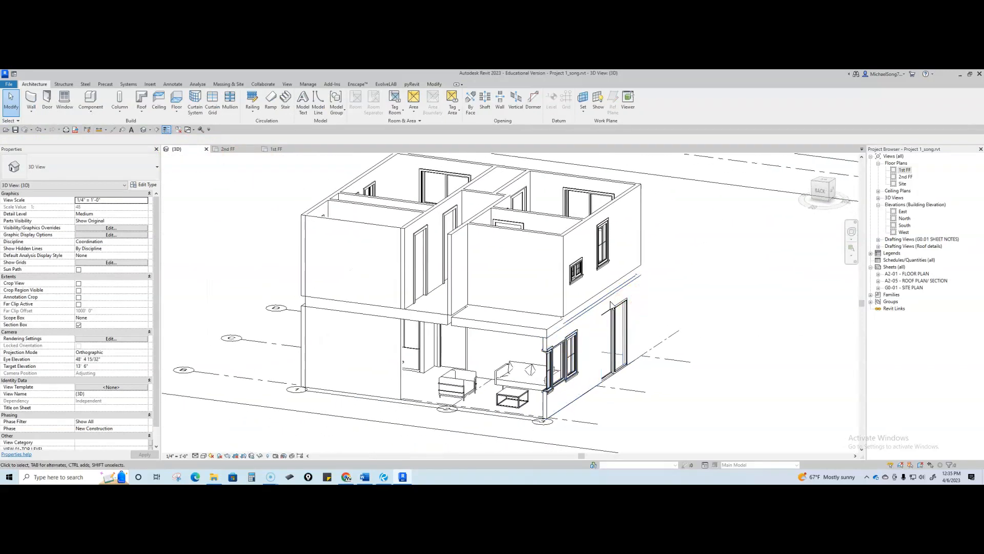
- Push the section box's back face outward so the cut passes through the staircase, and inspect where the lowered 10" floor meets the house
middle_click_drag(532, 366, 664, 348, "shift")
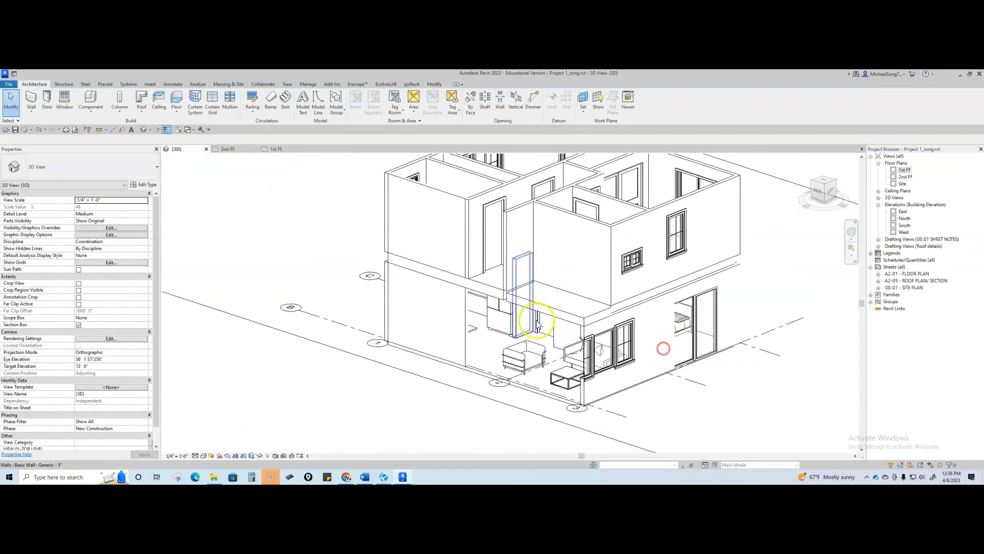
scroll(536, 324, "up", 2)
scroll(522, 313, "up", 1)
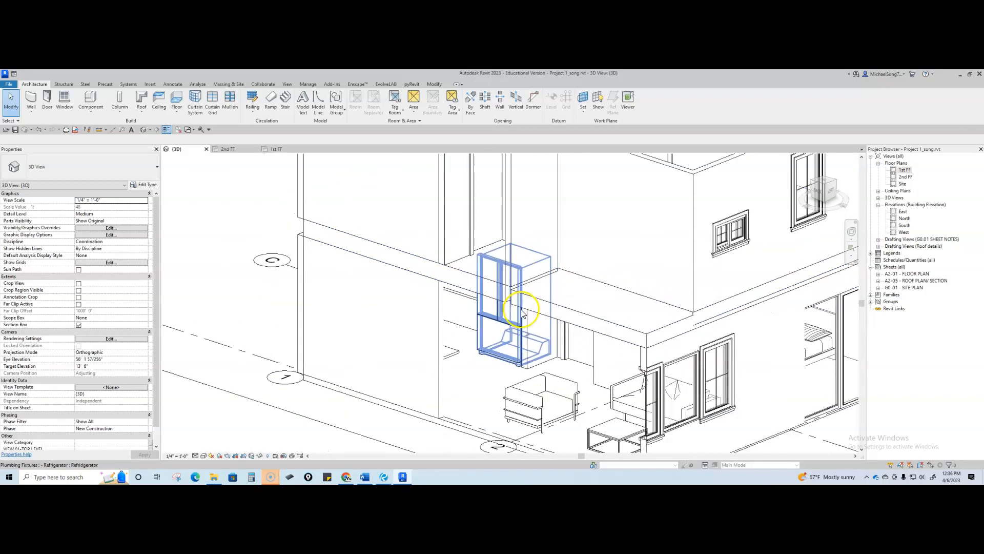
scroll(522, 313, "down", 5)
left_click(590, 395)
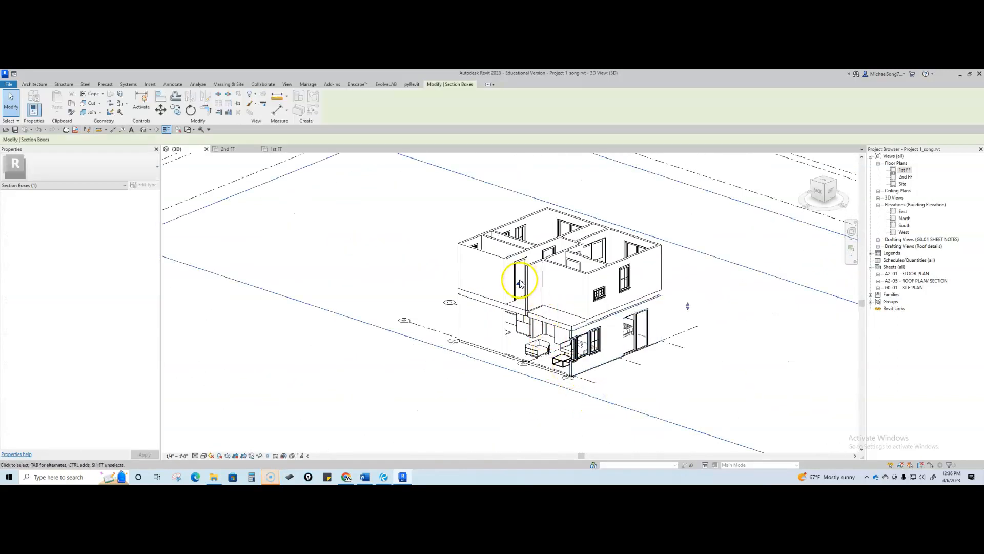
left_click_drag(519, 284, 447, 285)
scroll(517, 307, "down", 2)
scroll(521, 330, "up", 6)
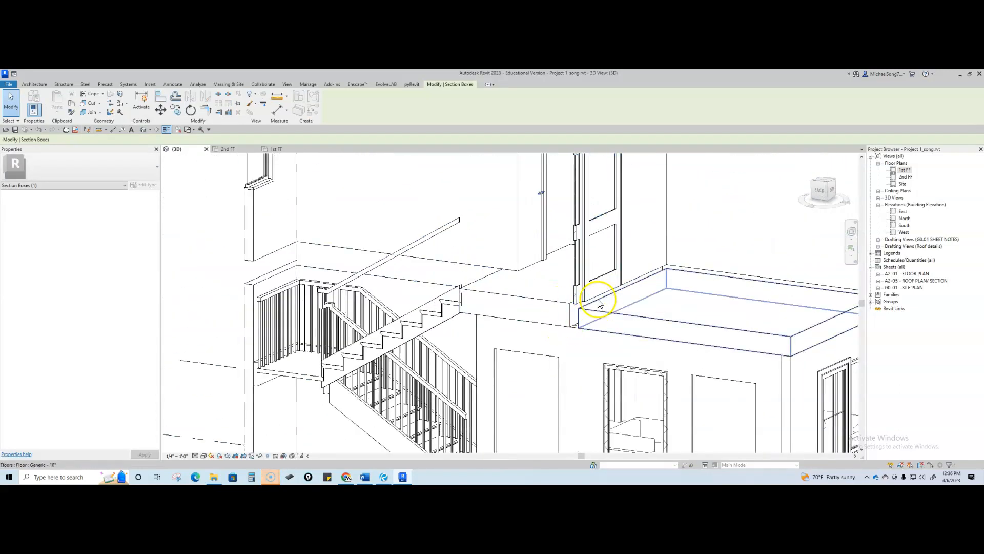
scroll(641, 312, "down", 2)
scroll(711, 319, "down", 1)
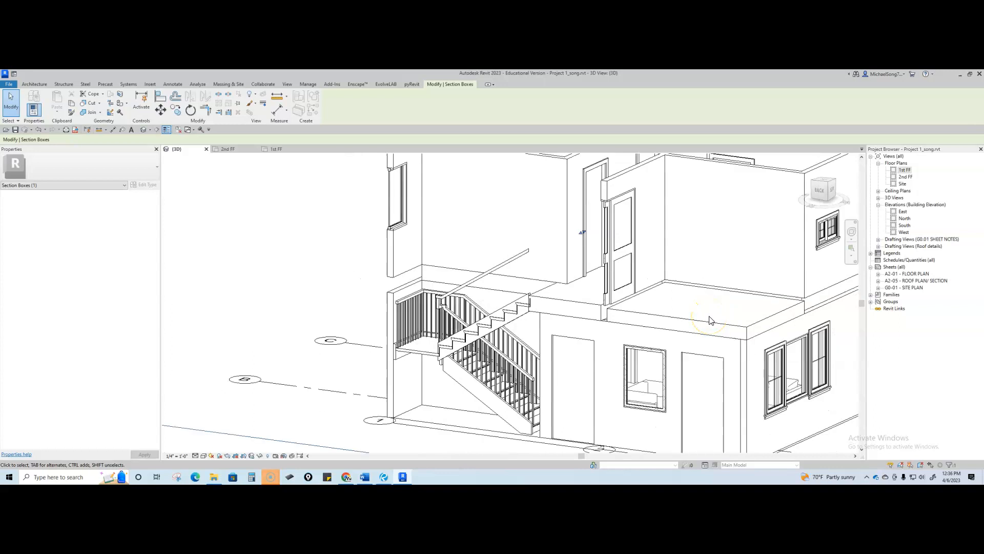
scroll(666, 328, "down", 5)
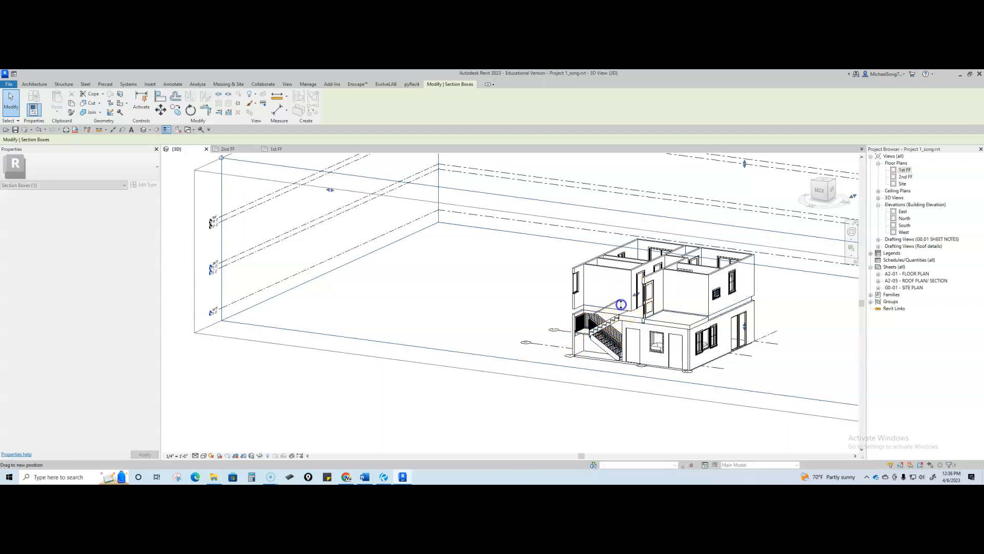
- Set the base offset of the second-level left exterior wall beside the outdoor floor to -1' 0" so it covers the floor edge
middle_click_drag(560, 352, 643, 382, "shift")
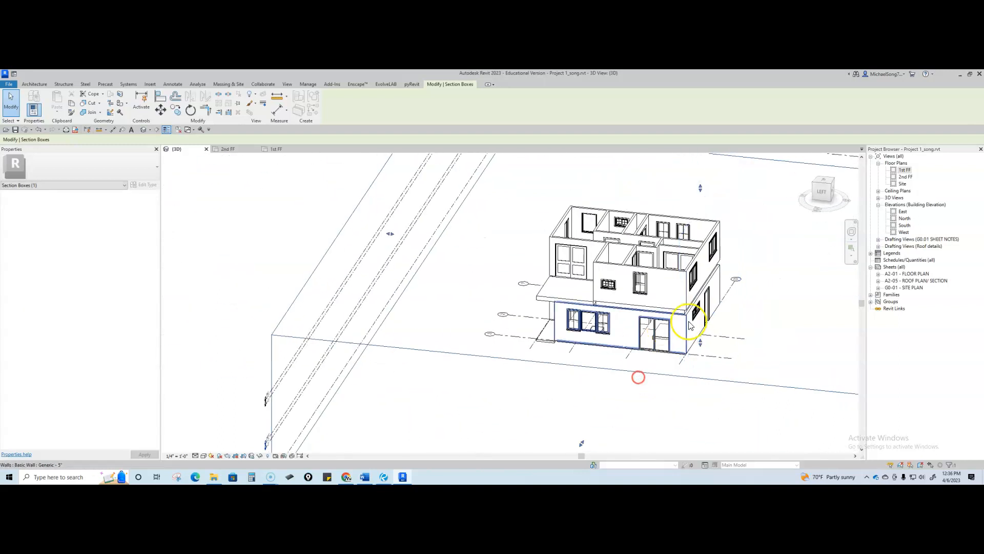
scroll(690, 322, "up", 3)
middle_click_drag(706, 370, 621, 367, "shift")
scroll(600, 275, "up", 2)
left_click(584, 260)
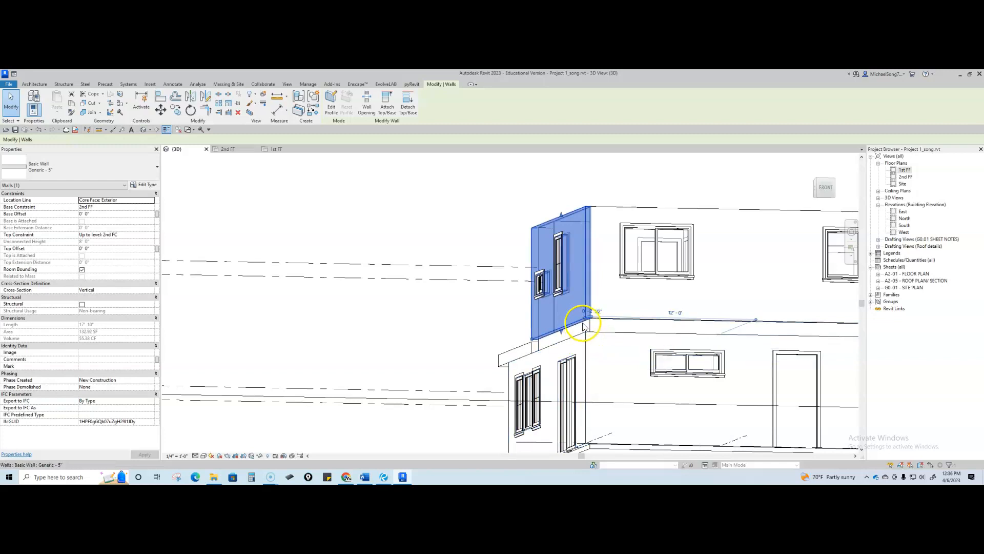
middle_click_drag(628, 353, 609, 373, "shift")
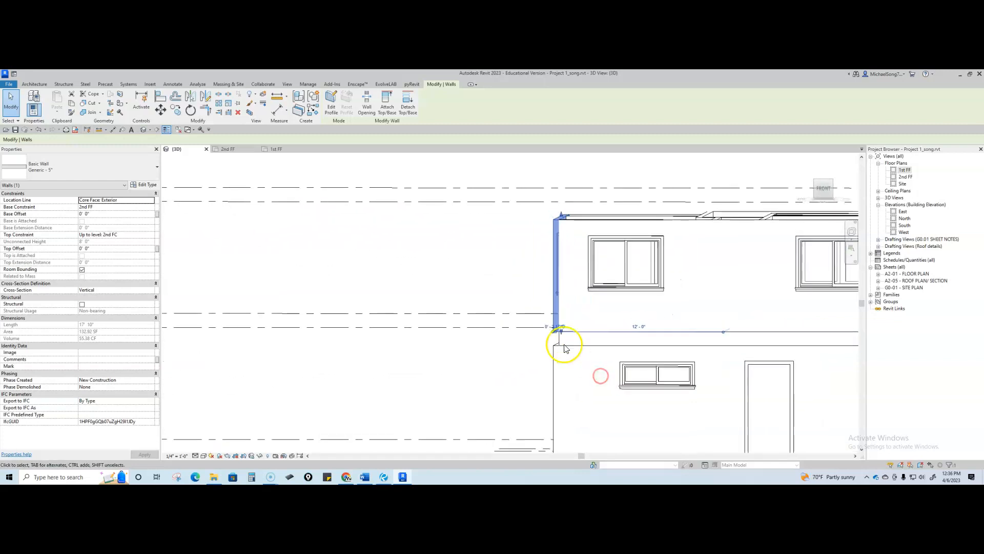
middle_click_drag(567, 315, 639, 392, "shift")
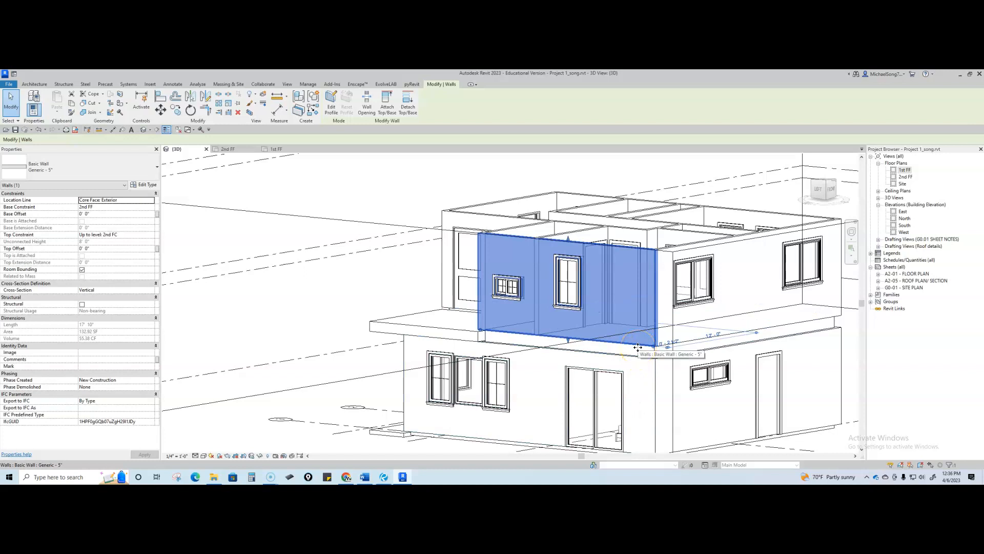
left_click(105, 214)
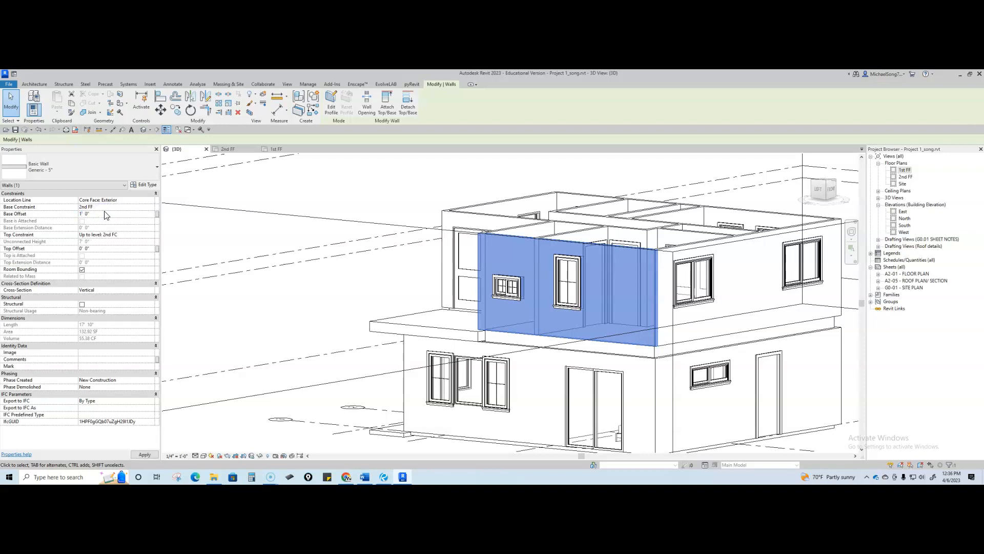
left_click(799, 383)
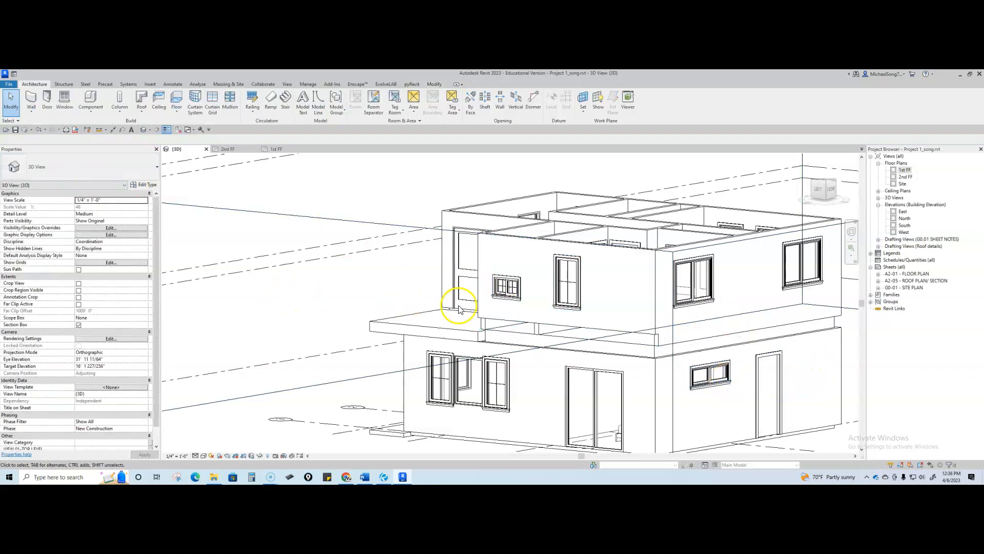
left_click(490, 332)
left_click_drag(106, 214, 78, 214)
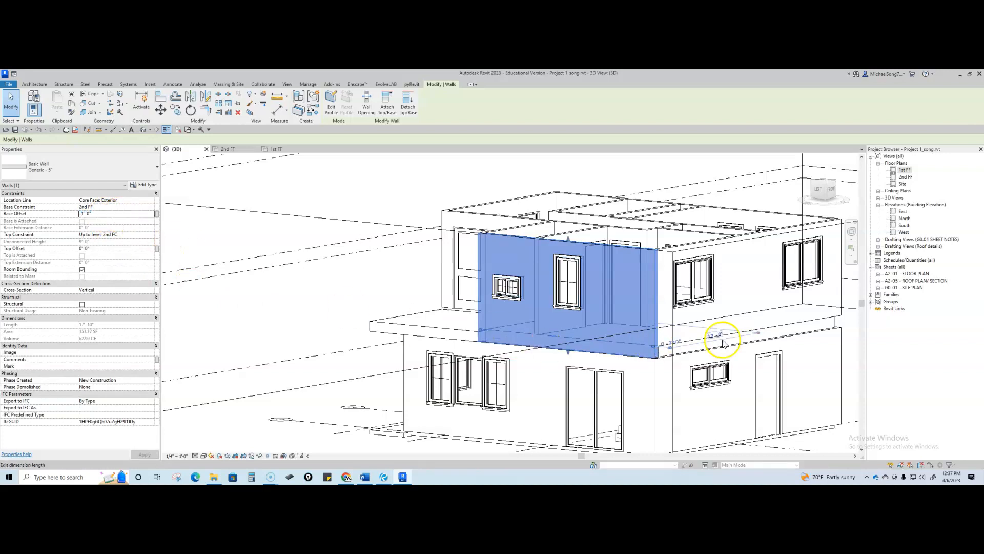
- Set the base offset of the second-level front exterior wall with the two large windows to -1' 0"
left_click(724, 240)
left_click(89, 215)
type("-1' 0\"")
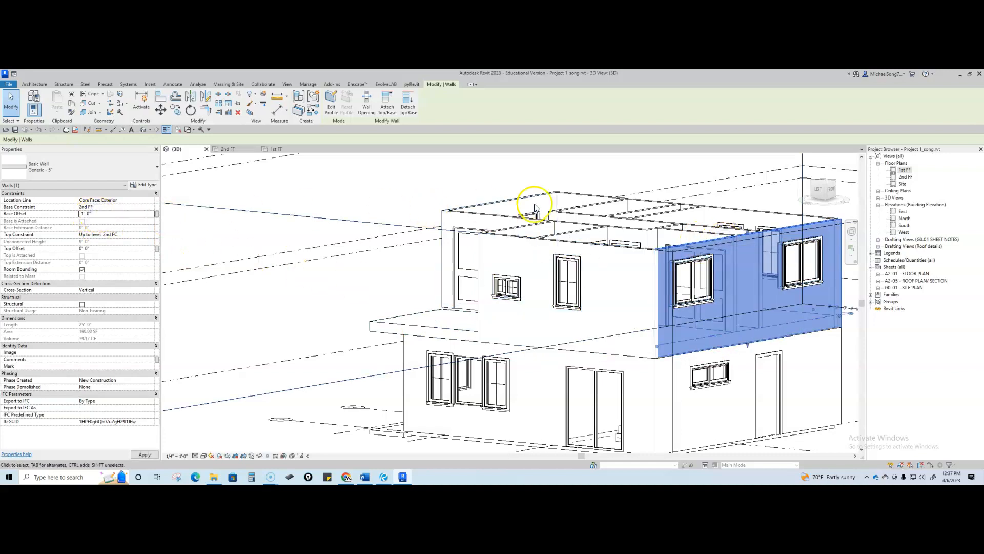
- Set the base offset of the remaining second-level exterior walls to -1' 0" and check the covered floor edges around the house
left_click(720, 209)
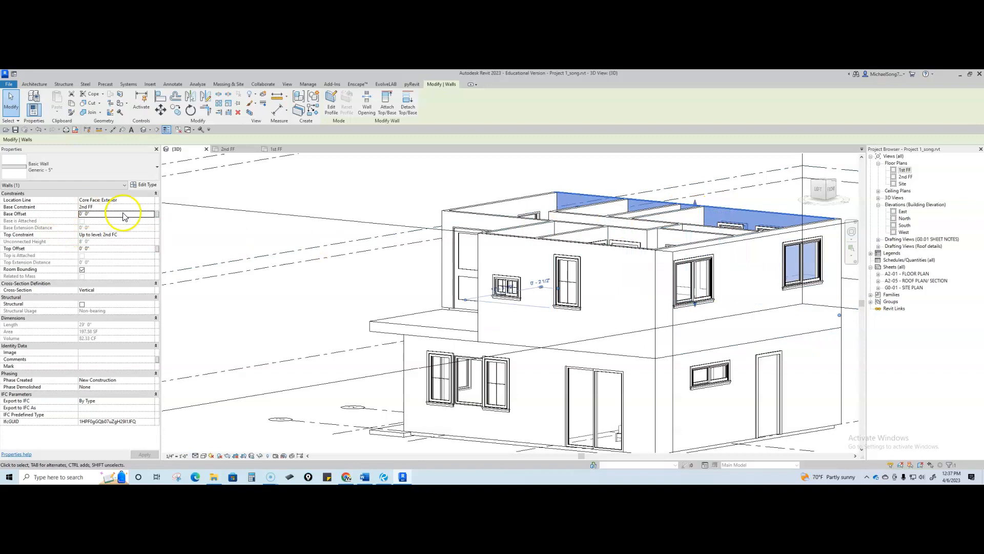
left_click(502, 202)
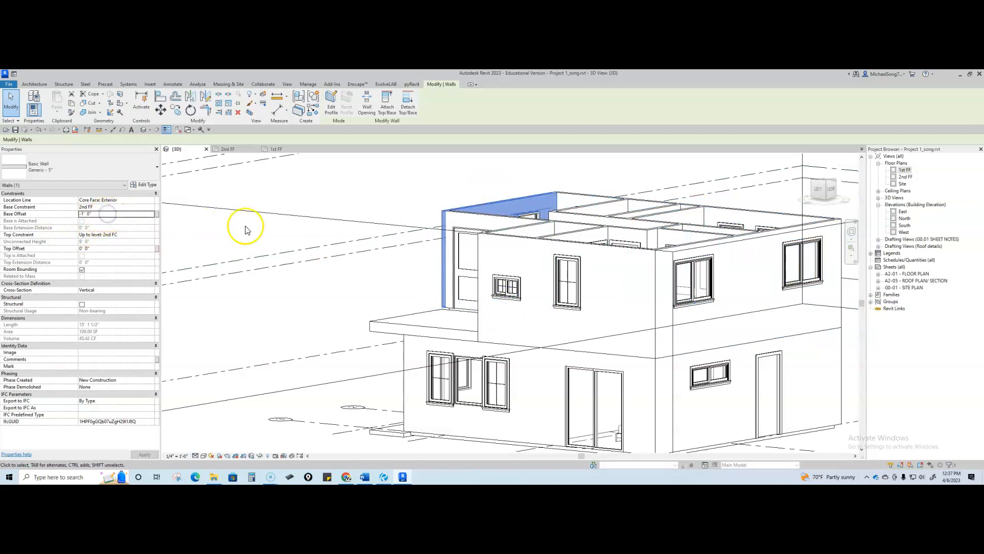
left_click(460, 212)
left_click(102, 214)
left_click(309, 232)
scroll(510, 295, "down", 2)
middle_click_drag(557, 340, 594, 398, "shift")
middle_click_drag(660, 400, 559, 440, "shift")
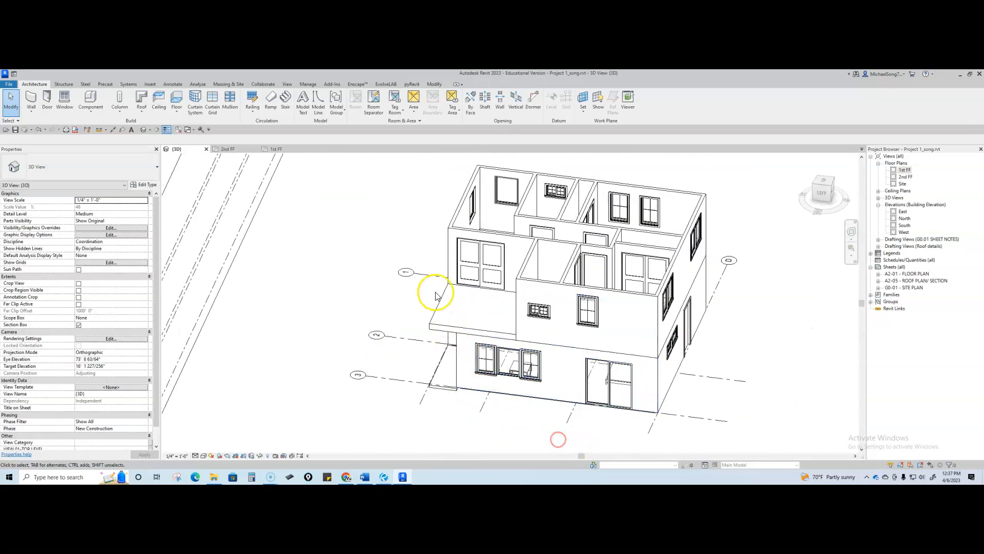
- Open the 2nd FF floor plan and bring the outdoor floor area beside the stairs into close view
left_click(232, 152)
scroll(455, 246, "down", 2)
middle_click_drag(454, 246, 392, 275)
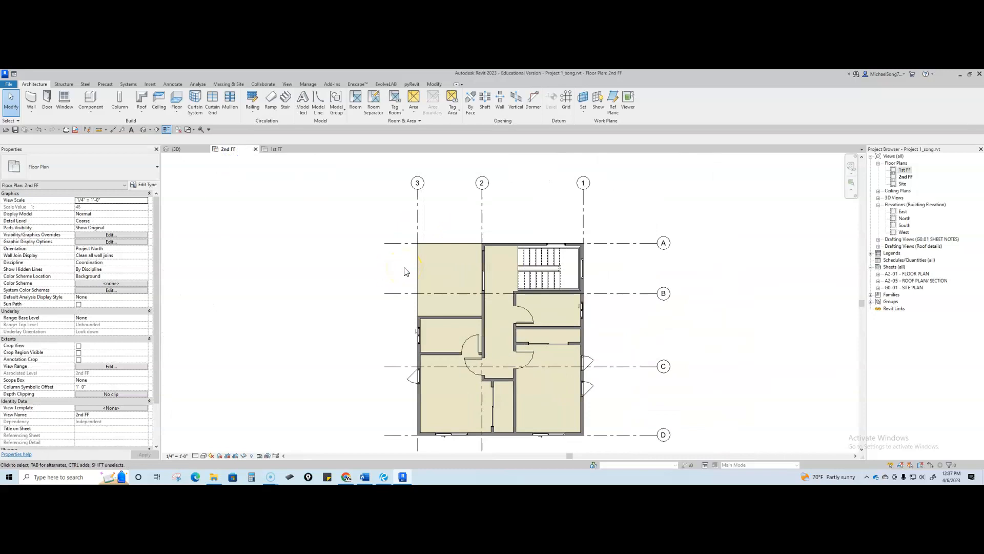
scroll(423, 278, "up", 2)
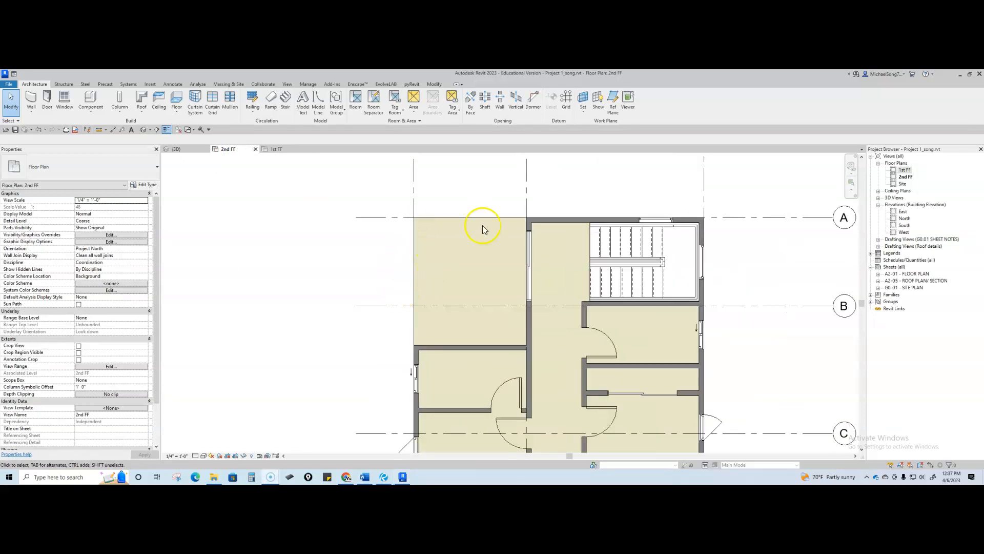
left_click(413, 257)
scroll(479, 268, "down", 2)
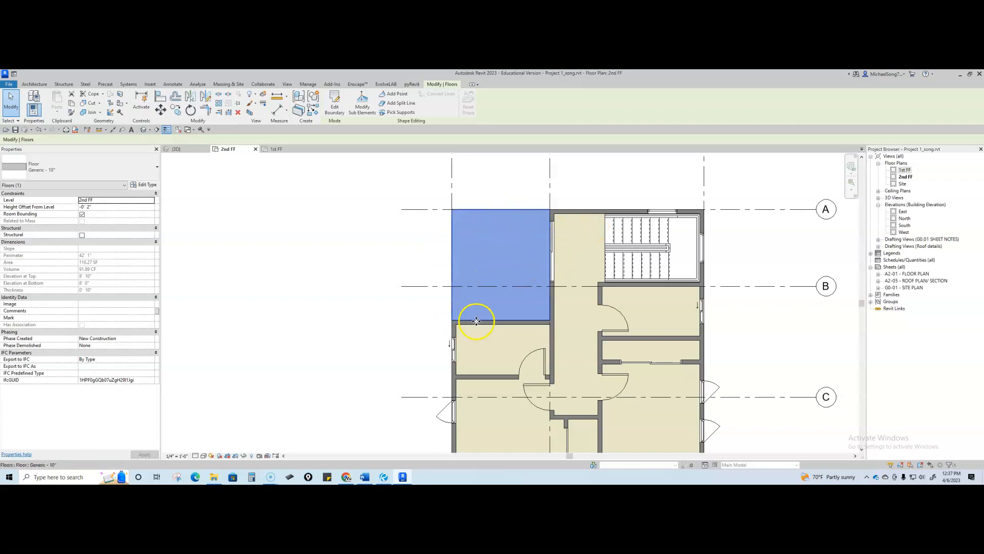
right_click(479, 241)
mouse_move(462, 293)
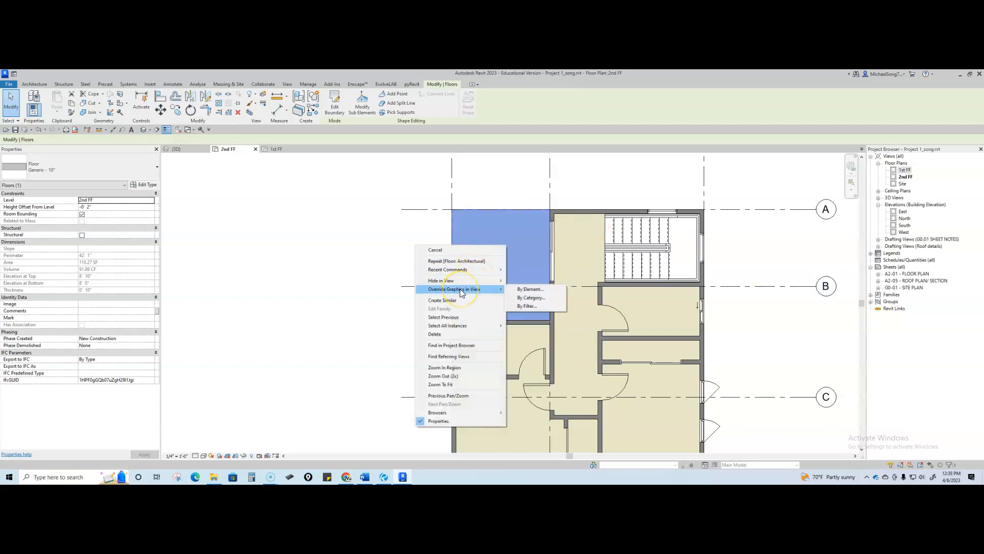
left_click(392, 266)
left_click(392, 266)
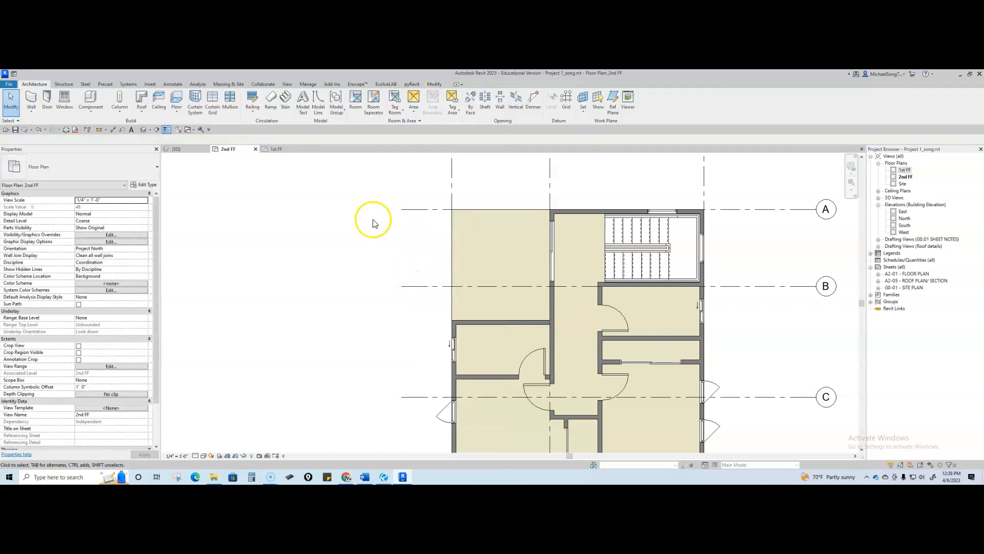
- Create a Handrail - Rectangular railing along the outdoor floor's two open edges, in line with the inner wall faces, and check it in 3D
middle_click_drag(374, 220, 370, 253)
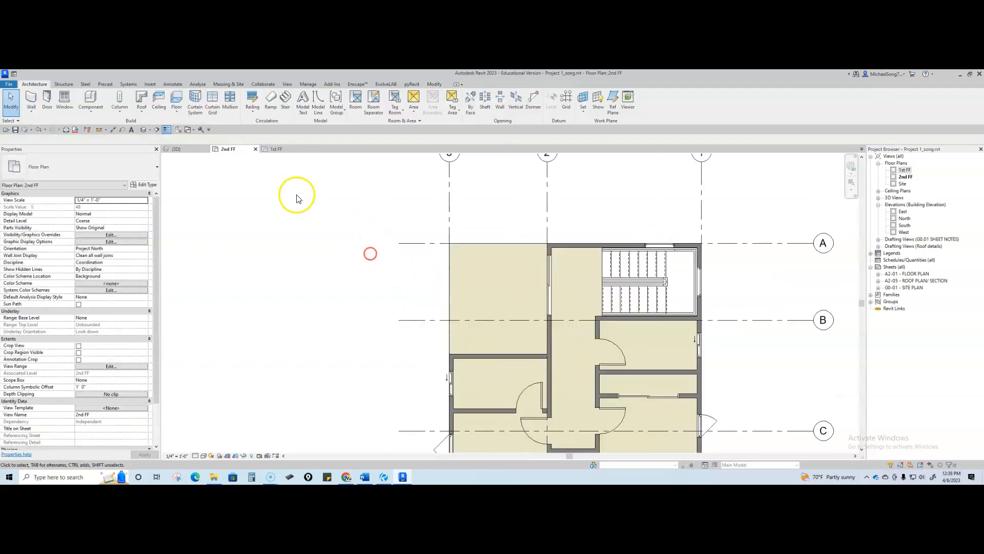
left_click(252, 97)
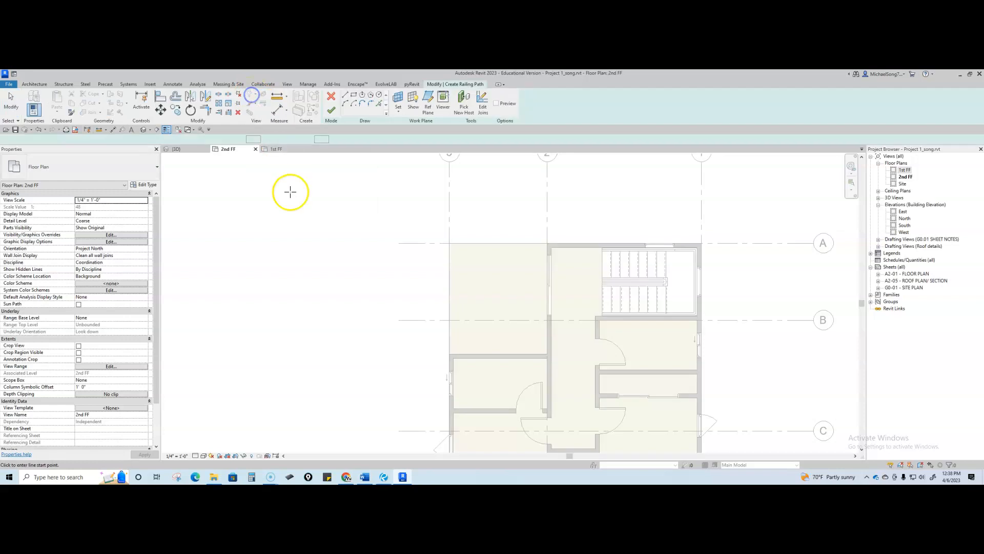
scroll(450, 334, "up", 2)
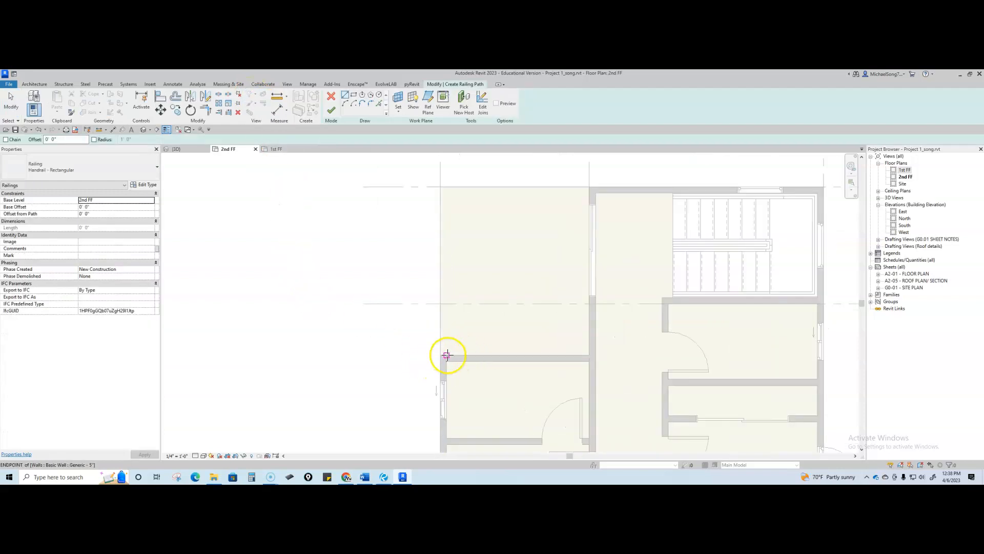
left_click(446, 355)
left_click(449, 194)
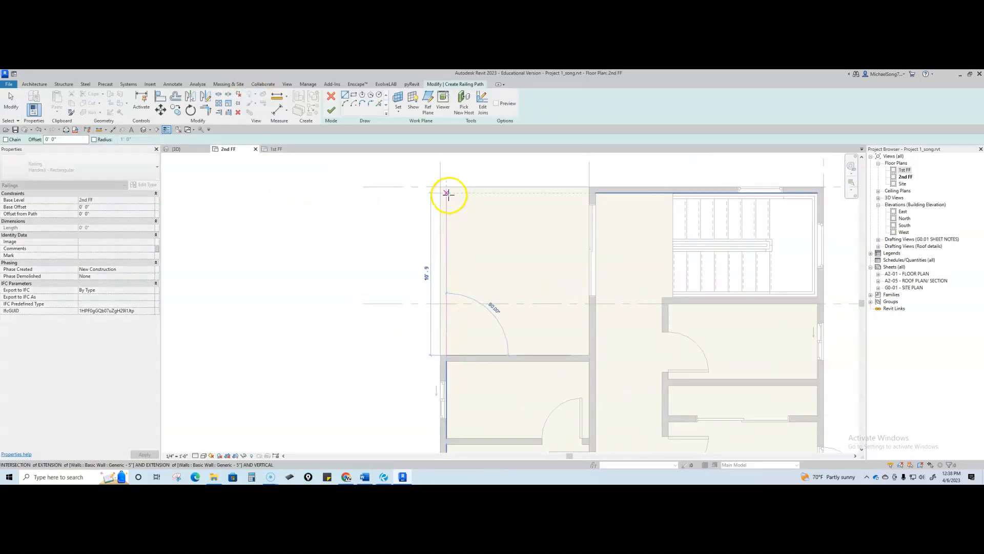
left_click(447, 194)
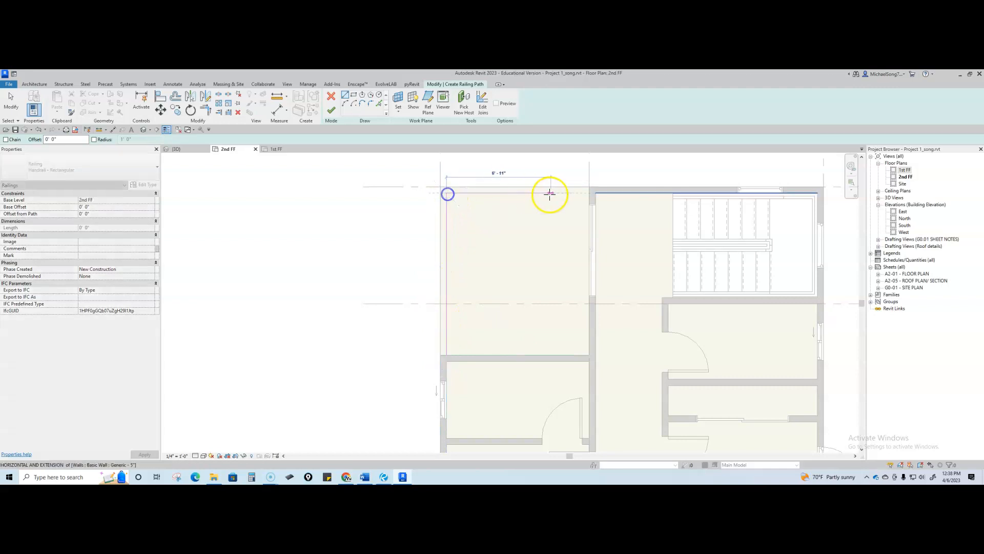
left_click(595, 194)
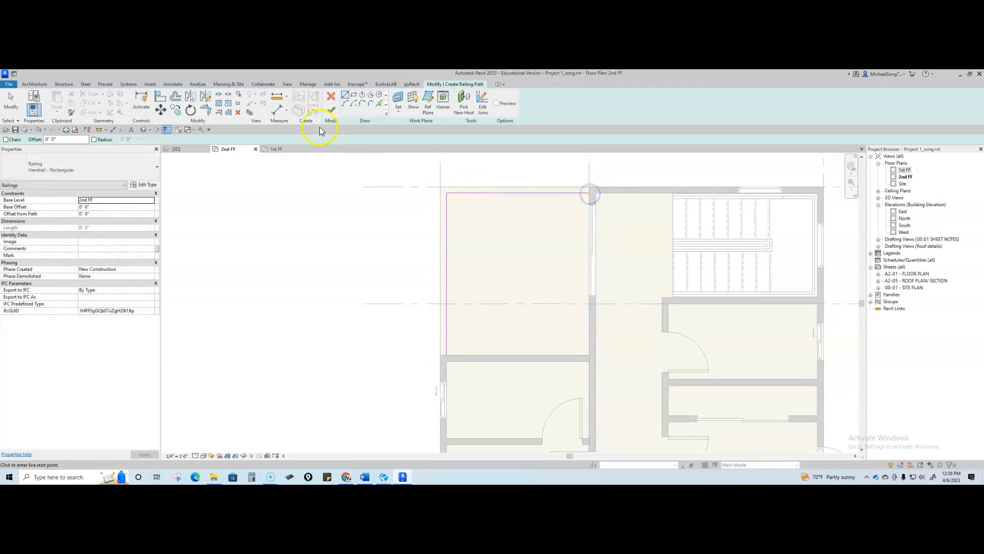
left_click(331, 111)
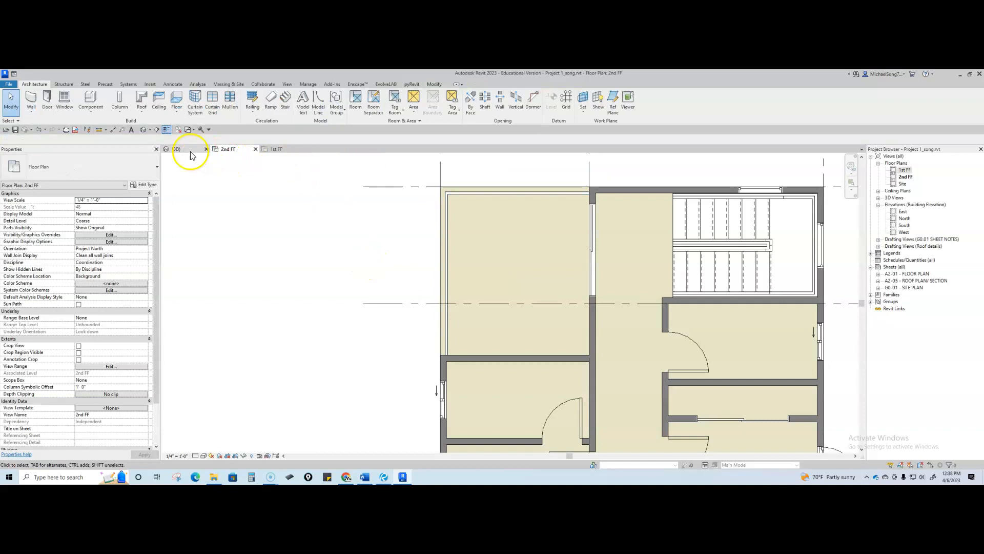
left_click(190, 150)
middle_click_drag(311, 248, 608, 387, "shift")
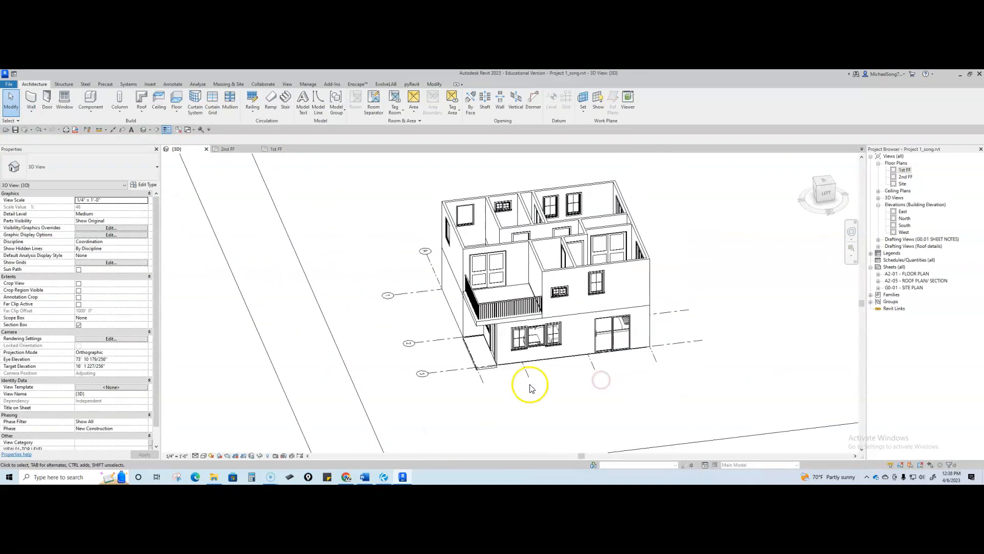